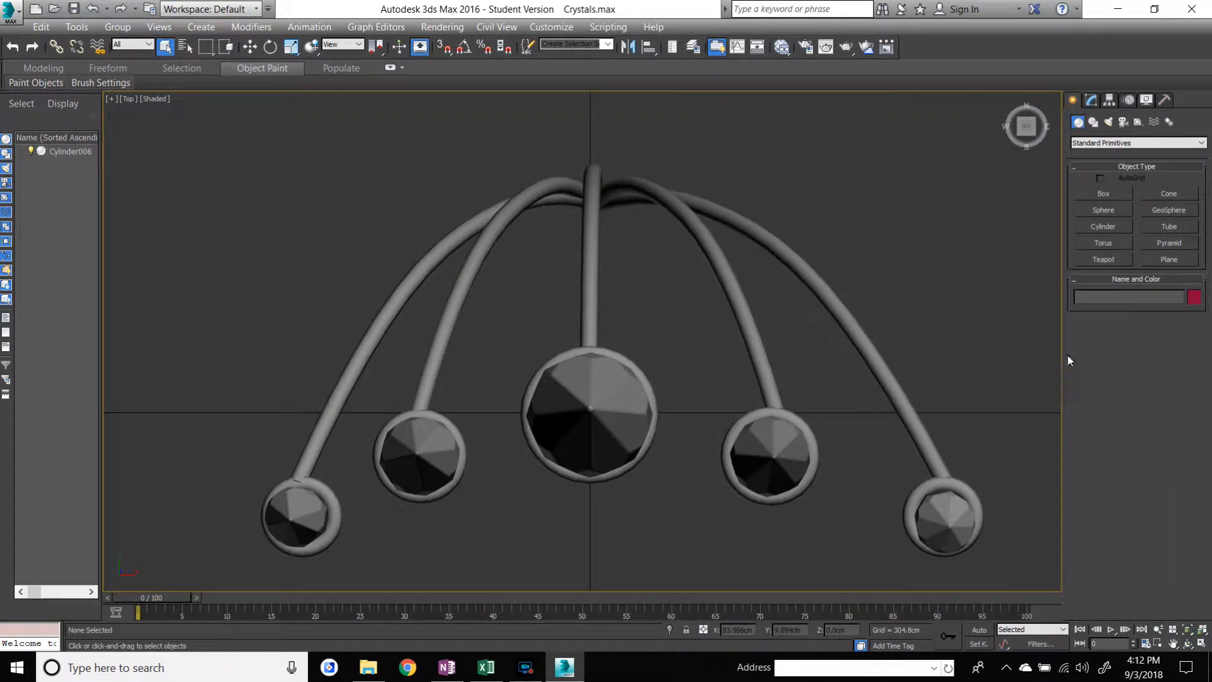
- Create a cylinder with a radius of about 6.06 cm over the far-left crystal and move it along X to centre it
{"action": "left_click", "coordinate": [1098, 228]}
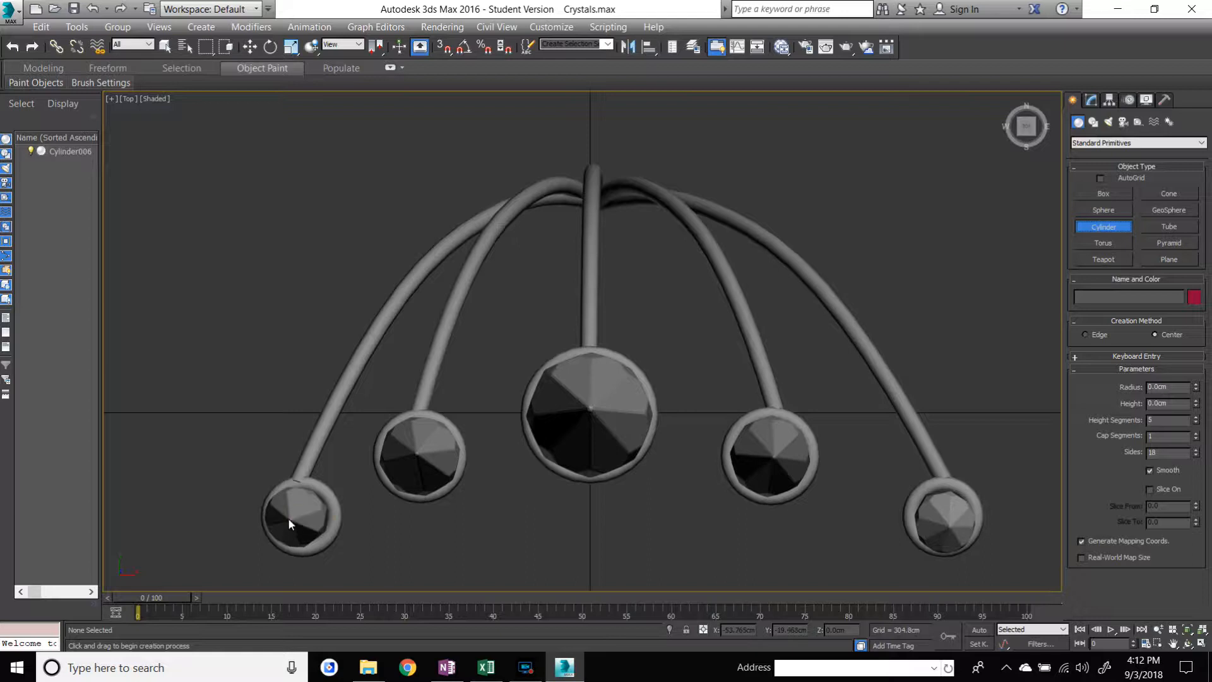
{"action": "left_click_drag", "start_coordinate": [292, 517], "coordinate": [325, 525]}
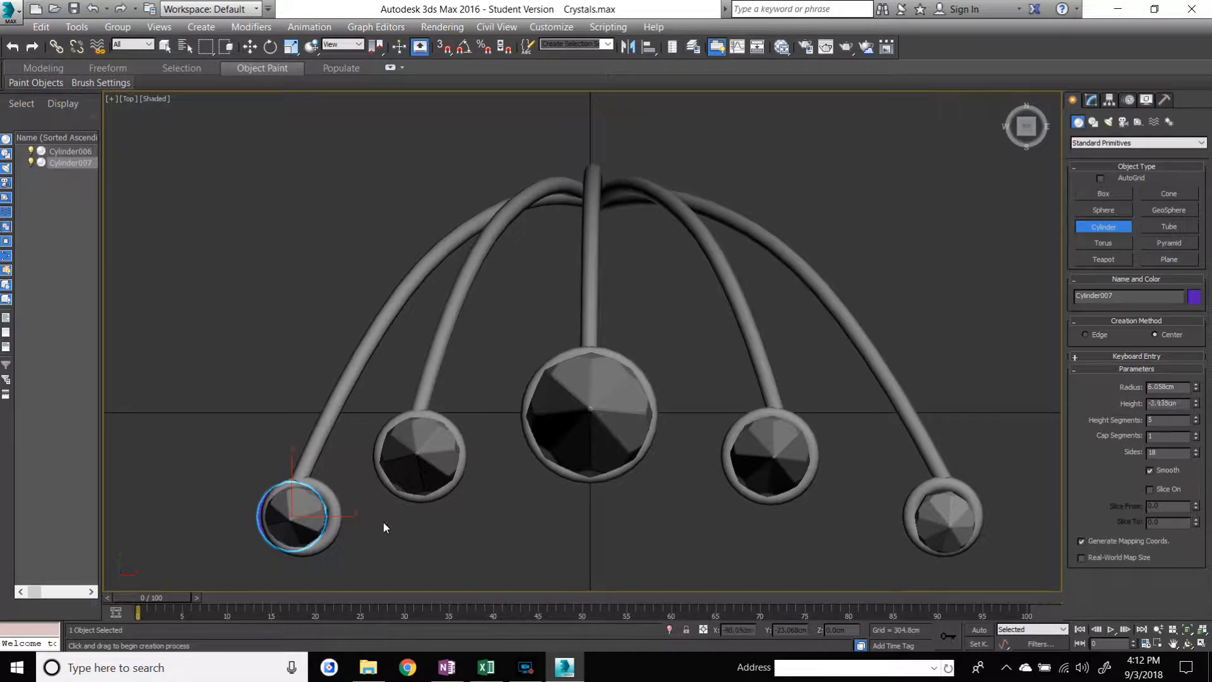
{"action": "left_click", "coordinate": [250, 47]}
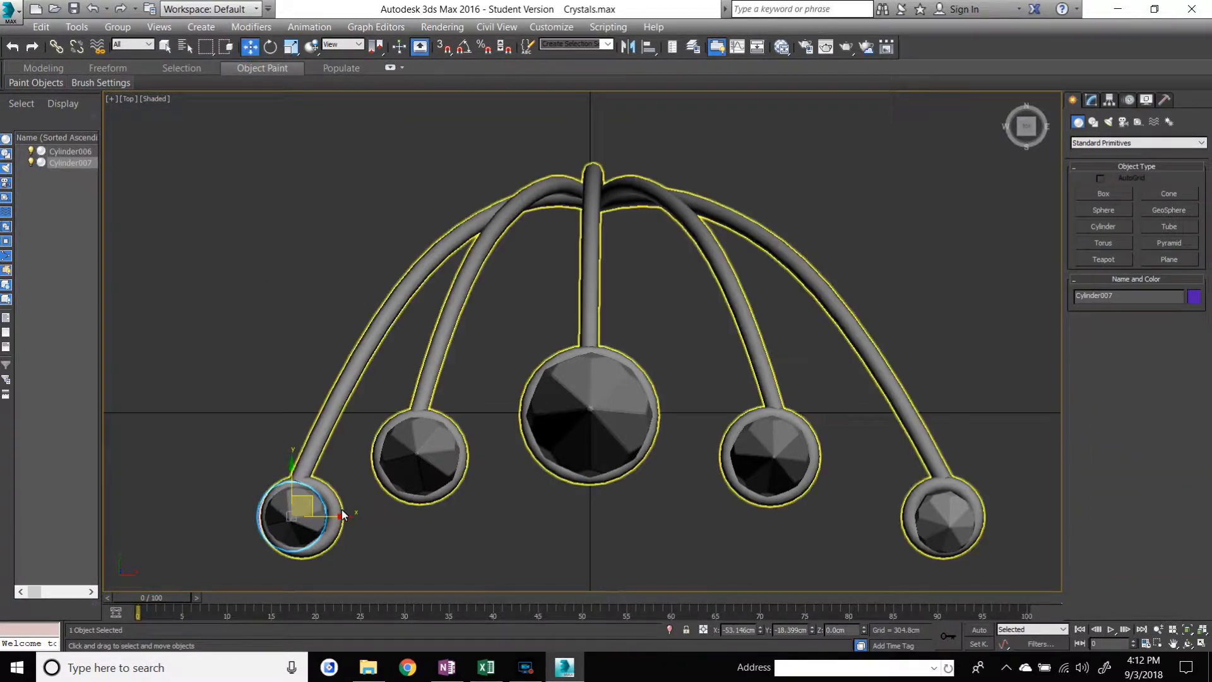
{"action": "left_click_drag", "start_coordinate": [341, 519], "coordinate": [347, 520]}
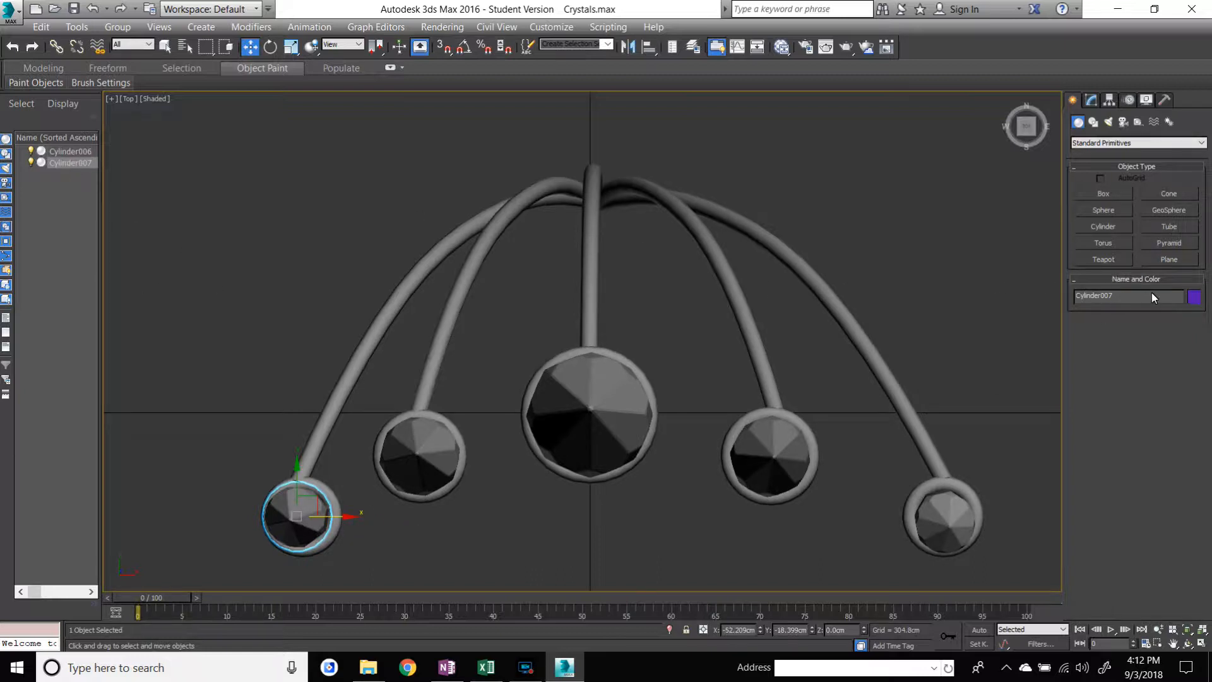
- Create a cylinder with a radius of about 7.56 cm over the second crystal from the left and move it to line up with the crystal
{"action": "left_click", "coordinate": [1104, 227]}
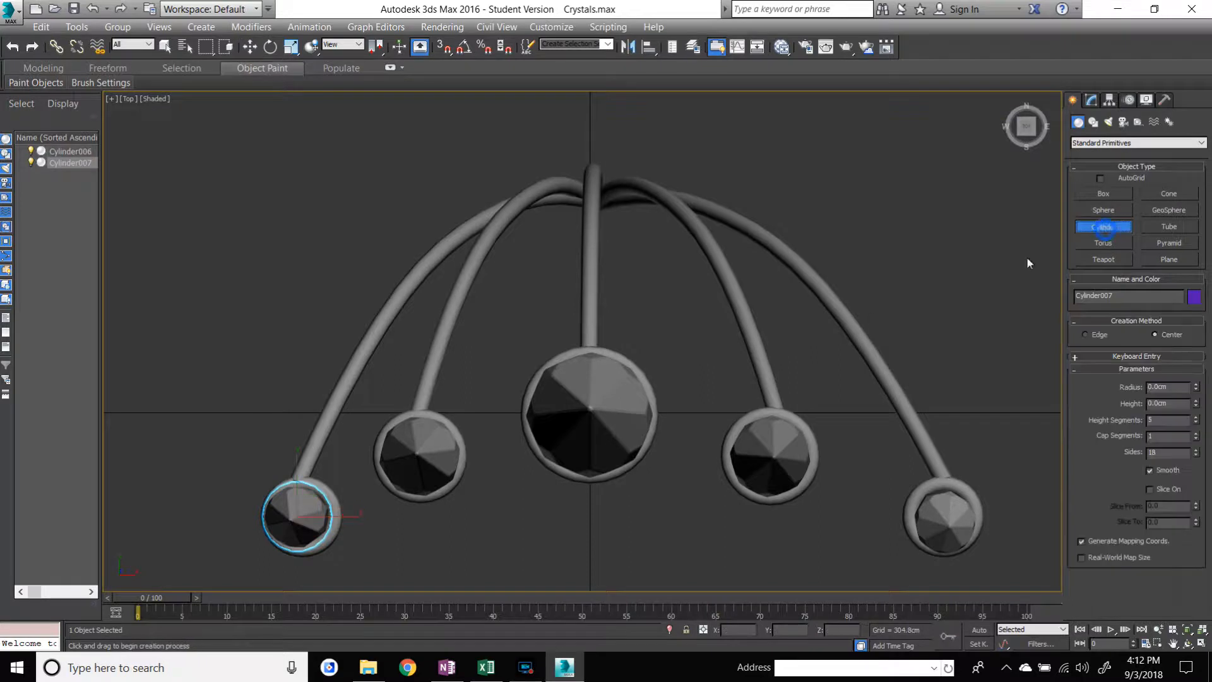
{"action": "left_click_drag", "start_coordinate": [415, 453], "coordinate": [455, 470]}
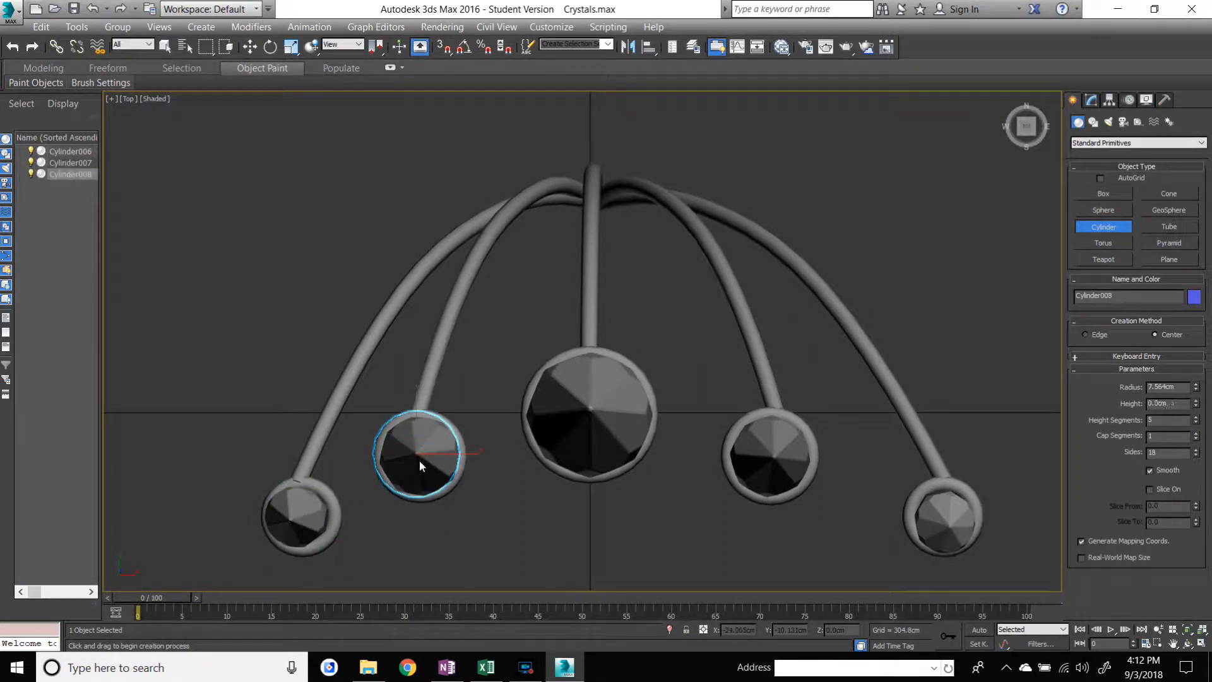
{"action": "left_click", "coordinate": [250, 46]}
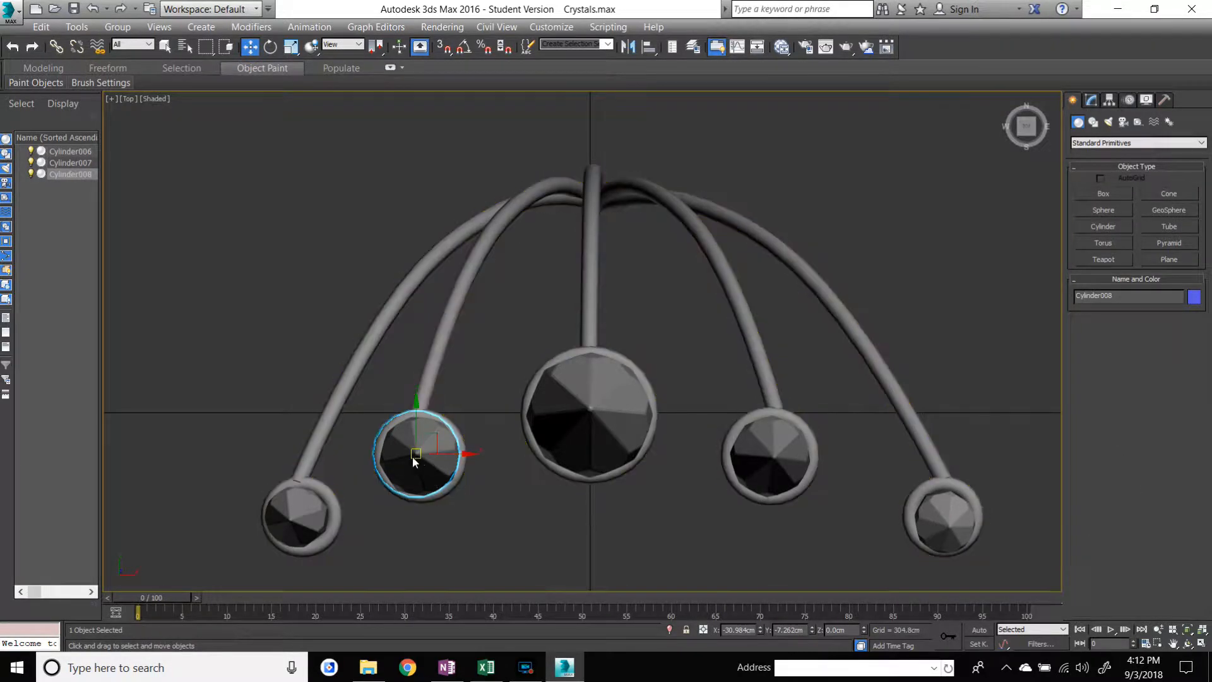
{"action": "left_click_drag", "start_coordinate": [414, 463], "coordinate": [417, 467]}
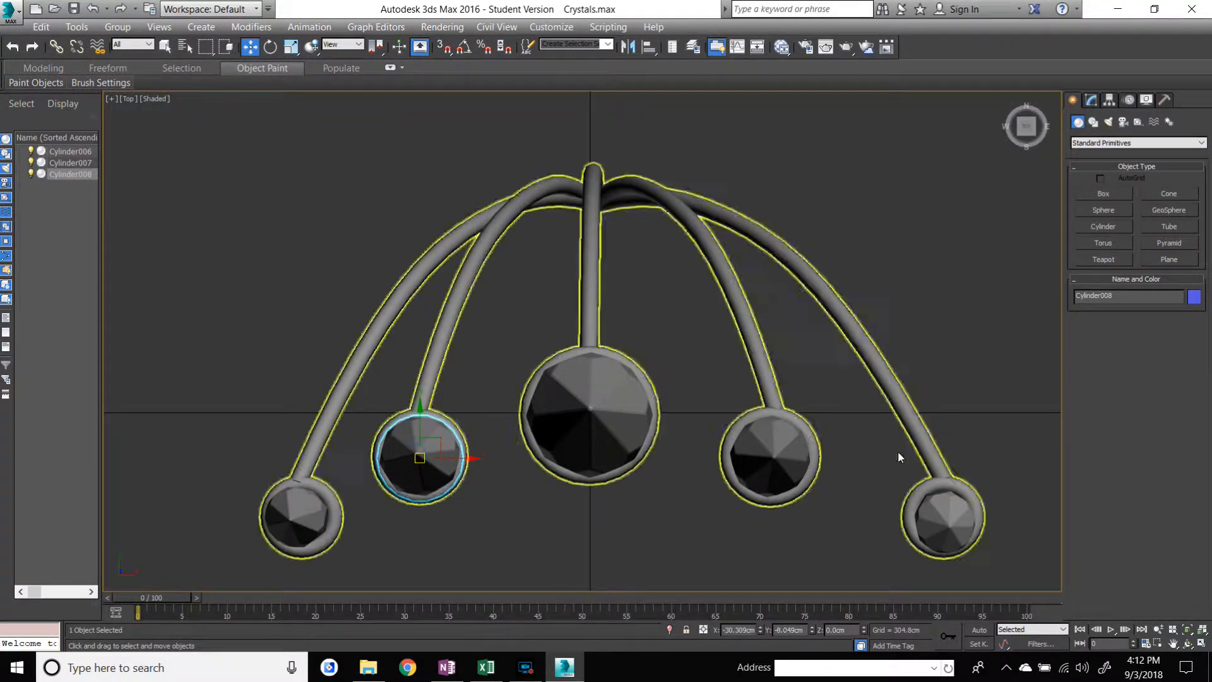
- Create a cylinder over the large central crystal and move it along Y and X until it is centred on the crystal
{"action": "left_click", "coordinate": [1092, 224]}
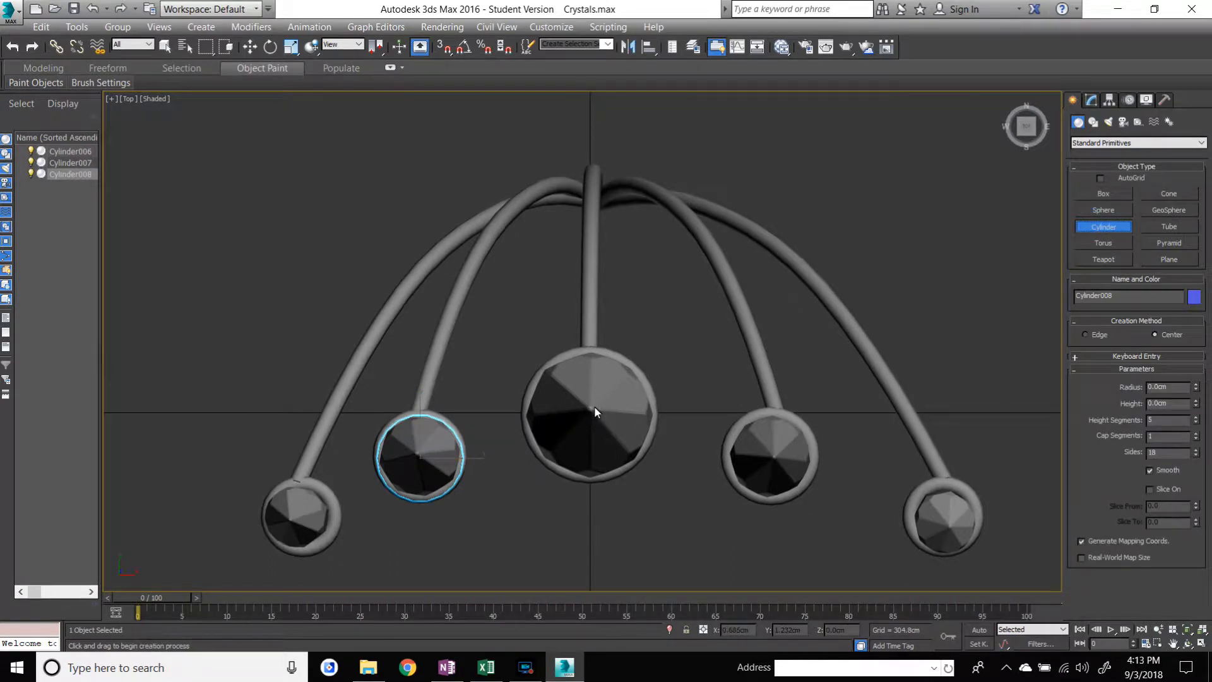
{"action": "left_click_drag", "start_coordinate": [589, 411], "coordinate": [645, 432]}
{"action": "left_click", "coordinate": [249, 47]}
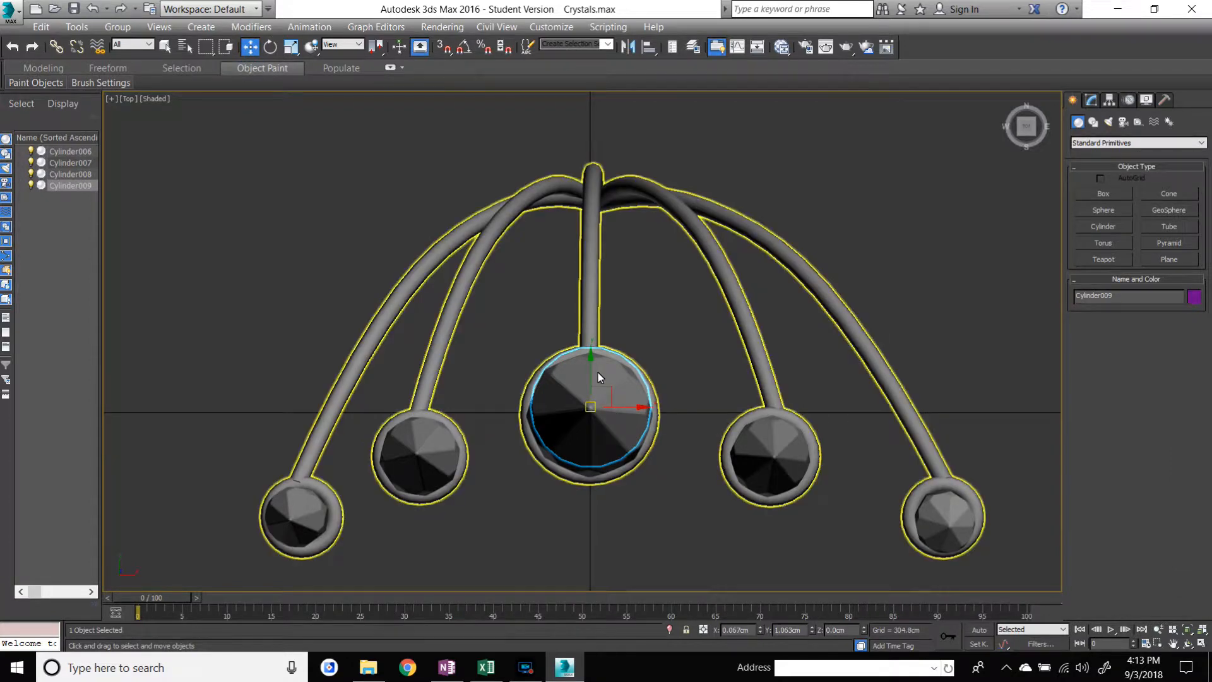
{"action": "left_click_drag", "start_coordinate": [589, 370], "coordinate": [589, 380]}
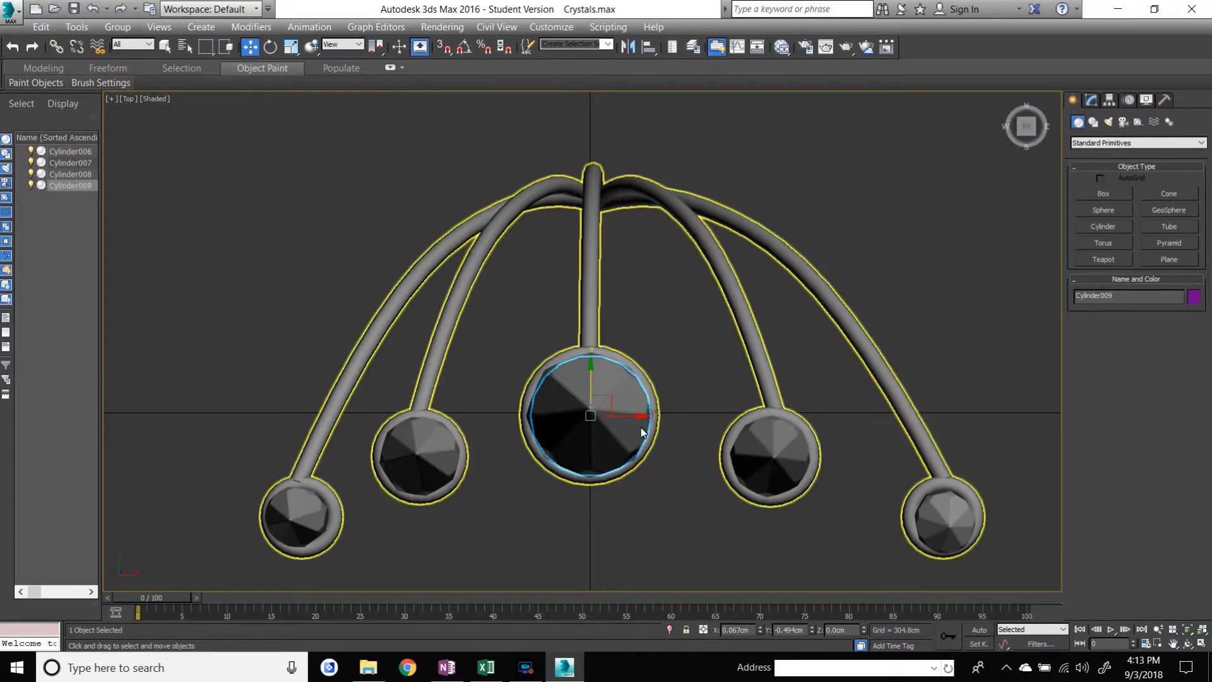
{"action": "left_click_drag", "start_coordinate": [642, 420], "coordinate": [640, 422]}
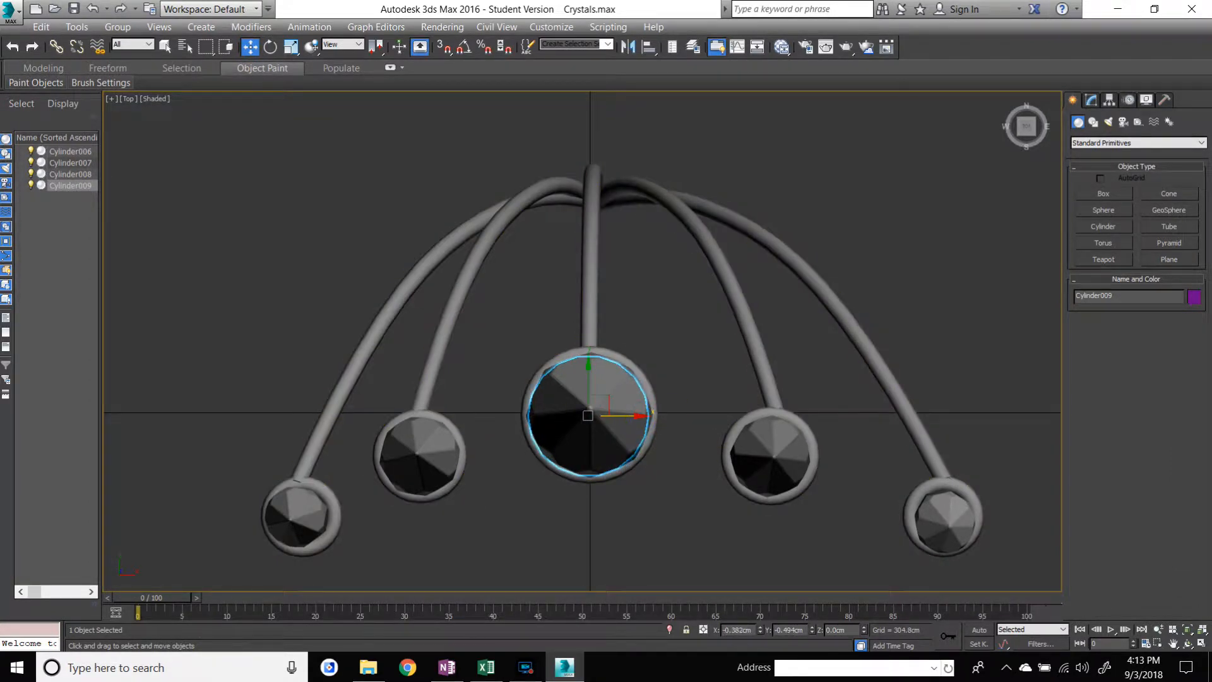
- Create a cylinder with a radius of about 7.8 cm over the second crystal from the right and move it along X to centre it
{"action": "left_click", "coordinate": [1100, 227]}
{"action": "left_click_drag", "start_coordinate": [775, 457], "coordinate": [804, 487]}
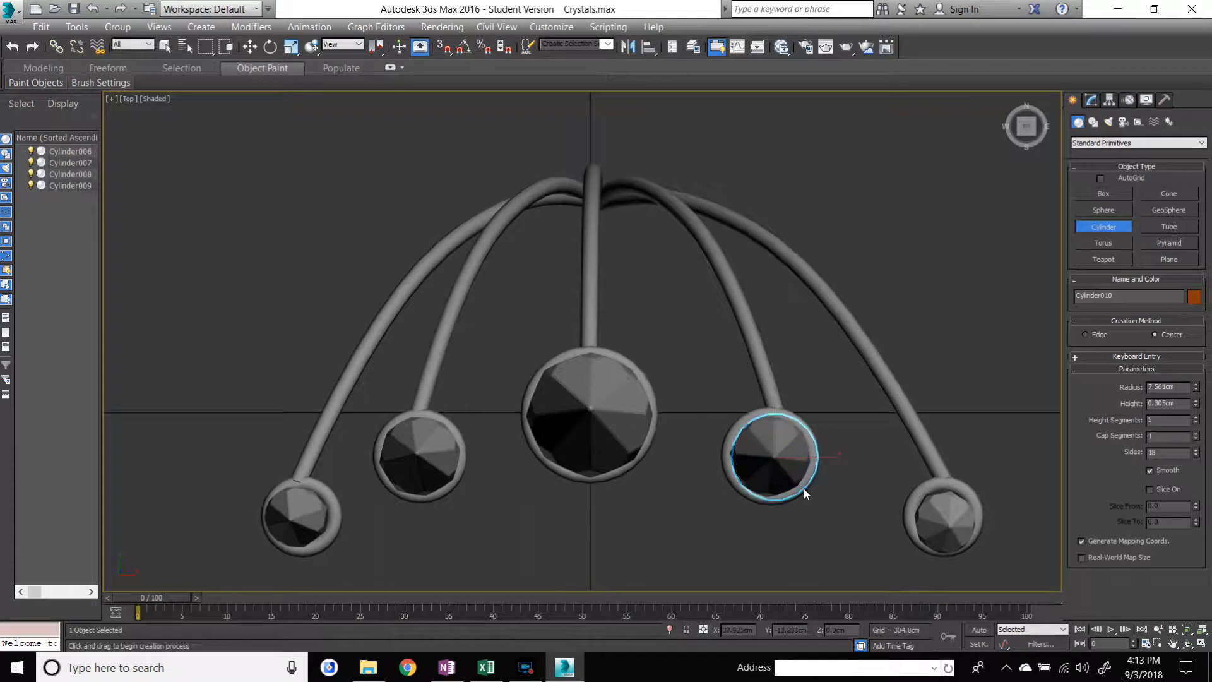
{"action": "left_click", "coordinate": [676, 456]}
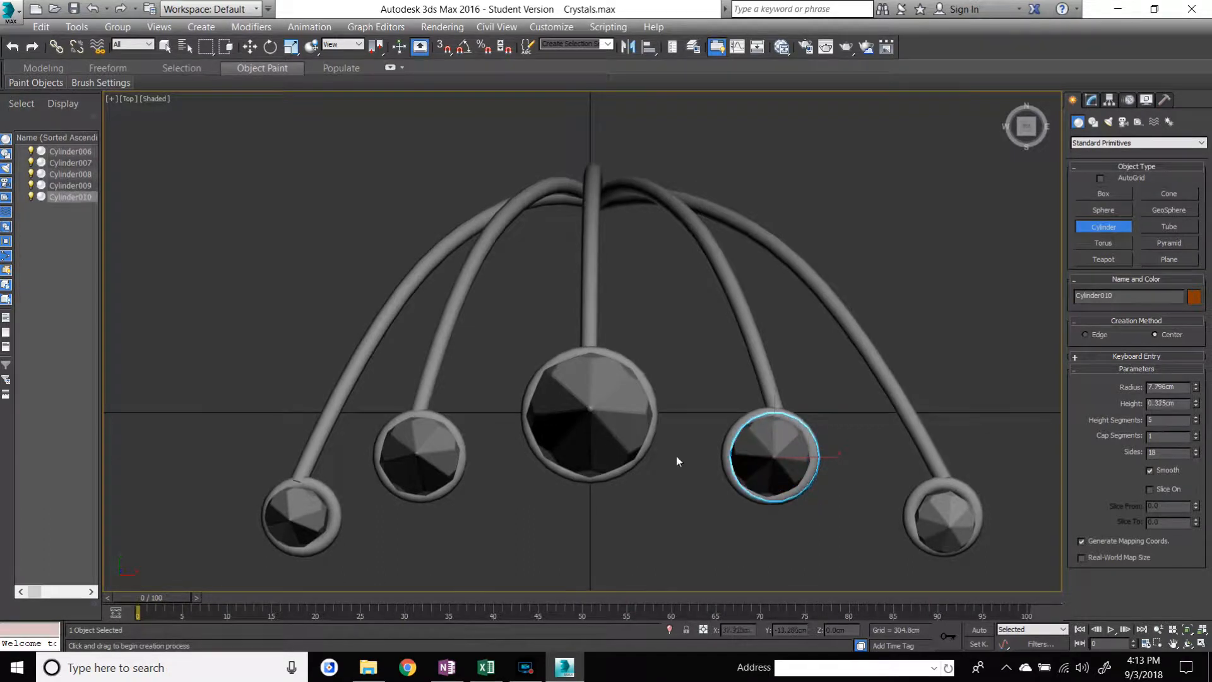
{"action": "left_click", "coordinate": [249, 47]}
{"action": "left_click", "coordinate": [249, 47]}
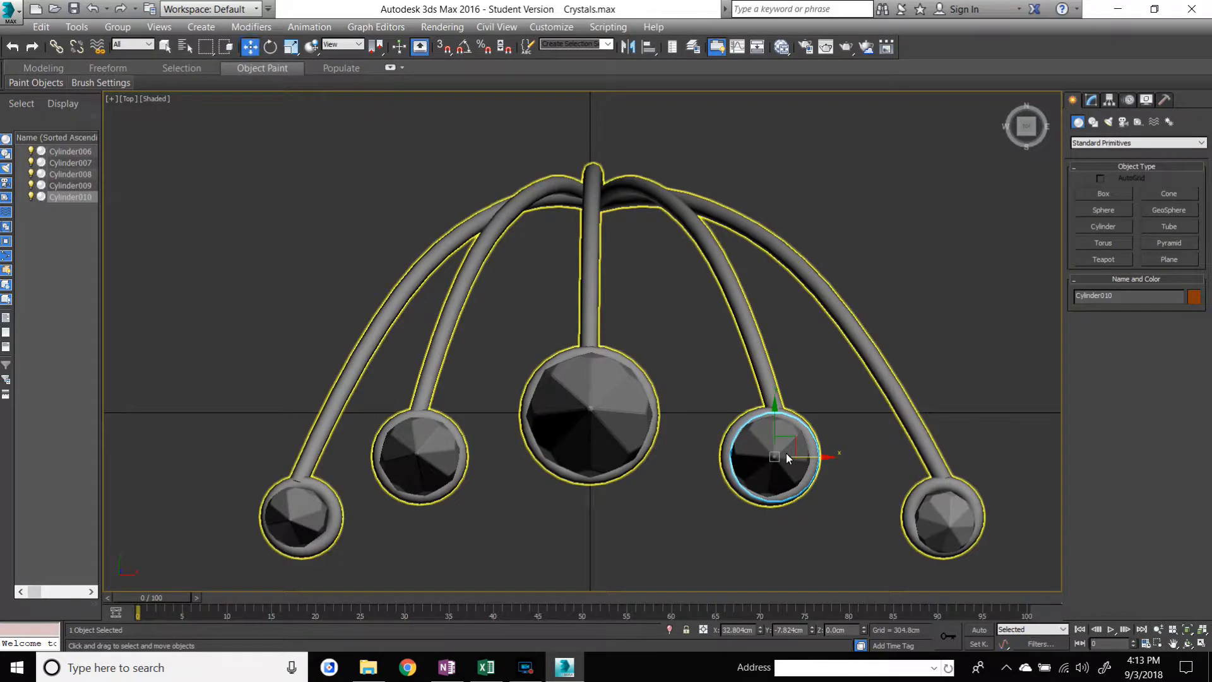
{"action": "left_click_drag", "start_coordinate": [817, 455], "coordinate": [813, 455]}
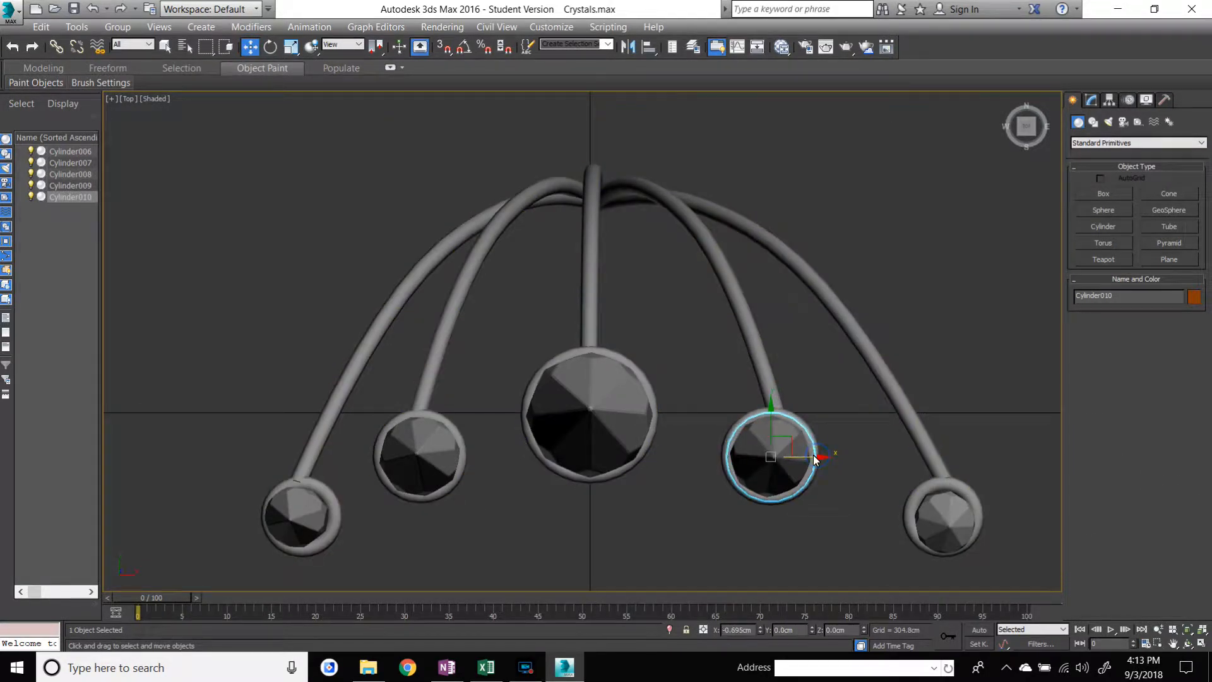
- Create a cylinder with a radius of about 5.38 cm over the far-right crystal and move it along Y to line up with the crystal
{"action": "left_click", "coordinate": [1111, 225]}
{"action": "left_click_drag", "start_coordinate": [948, 524], "coordinate": [976, 544]}
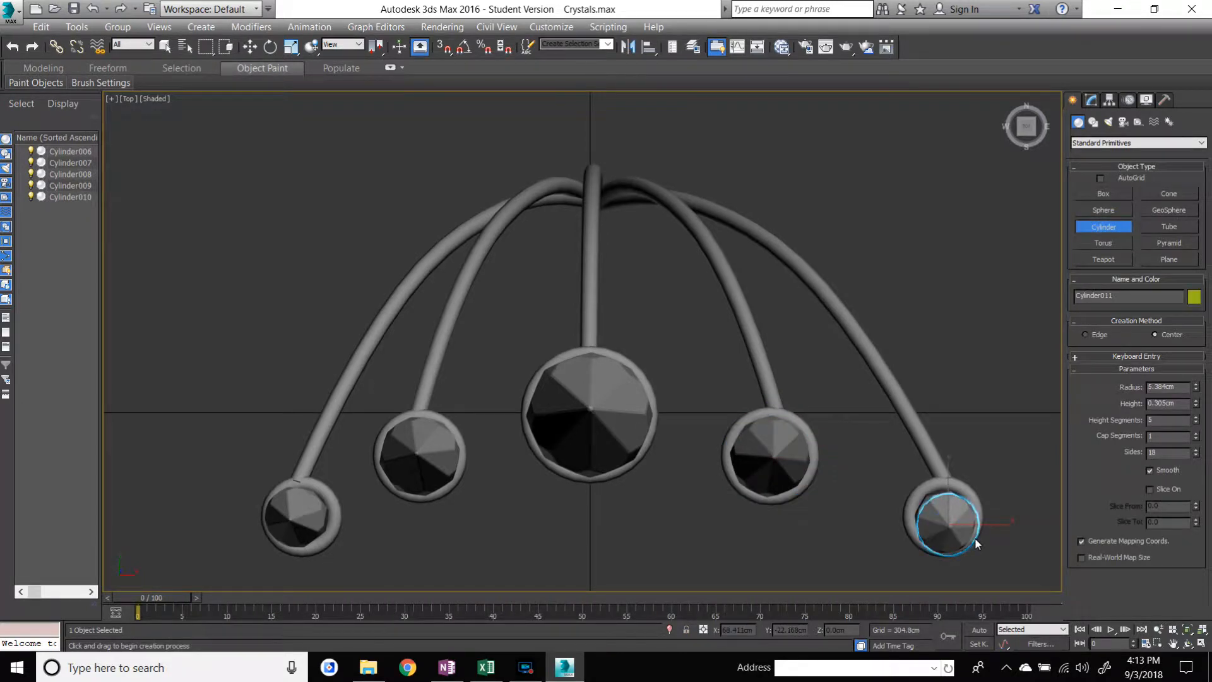
{"action": "left_click", "coordinate": [251, 49]}
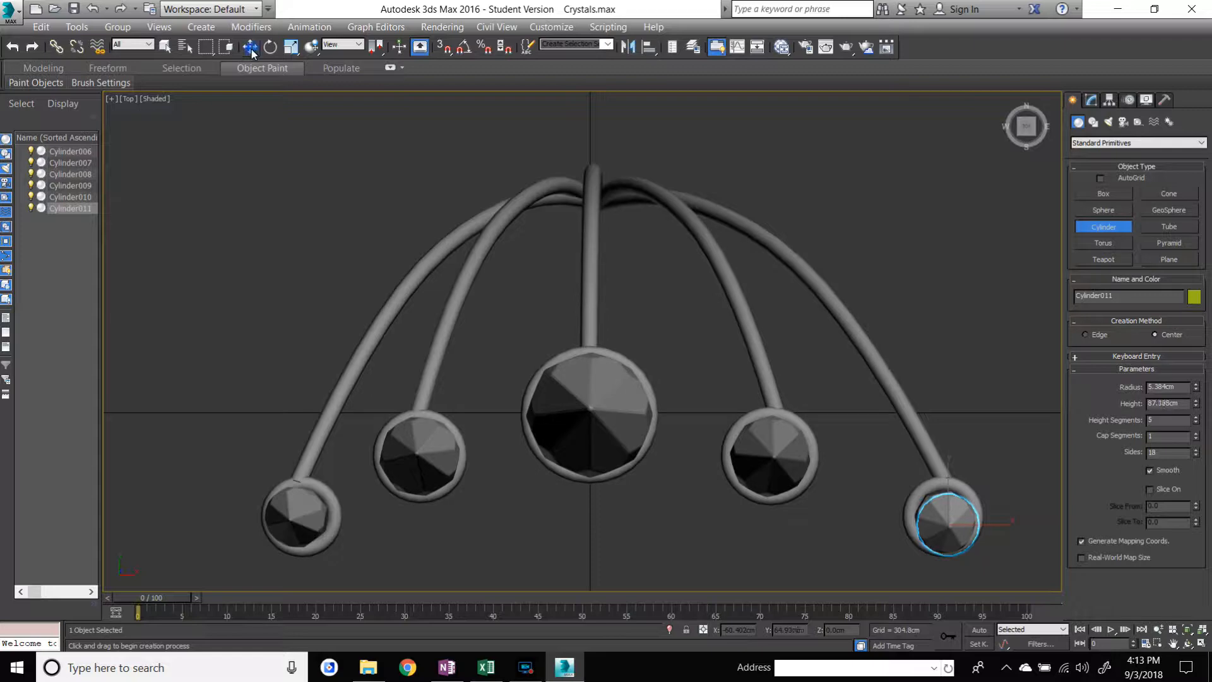
{"action": "left_click", "coordinate": [953, 488]}
{"action": "left_click_drag", "start_coordinate": [953, 484], "coordinate": [954, 484]}
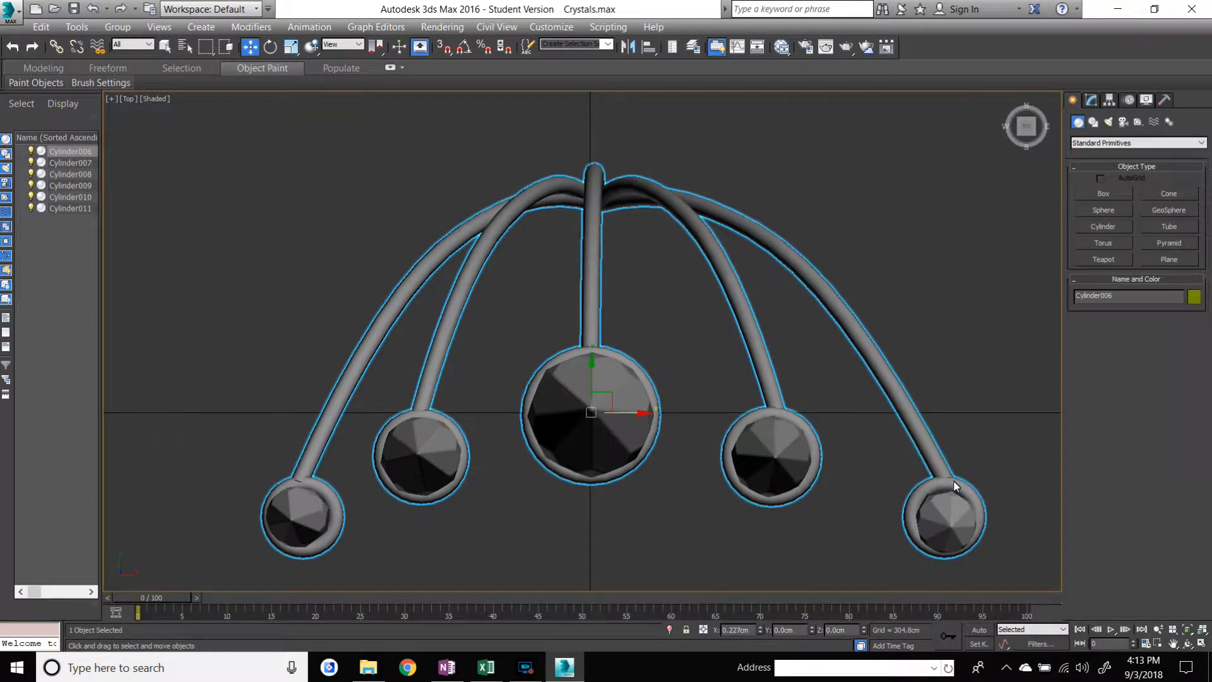
{"action": "left_click", "coordinate": [73, 207]}
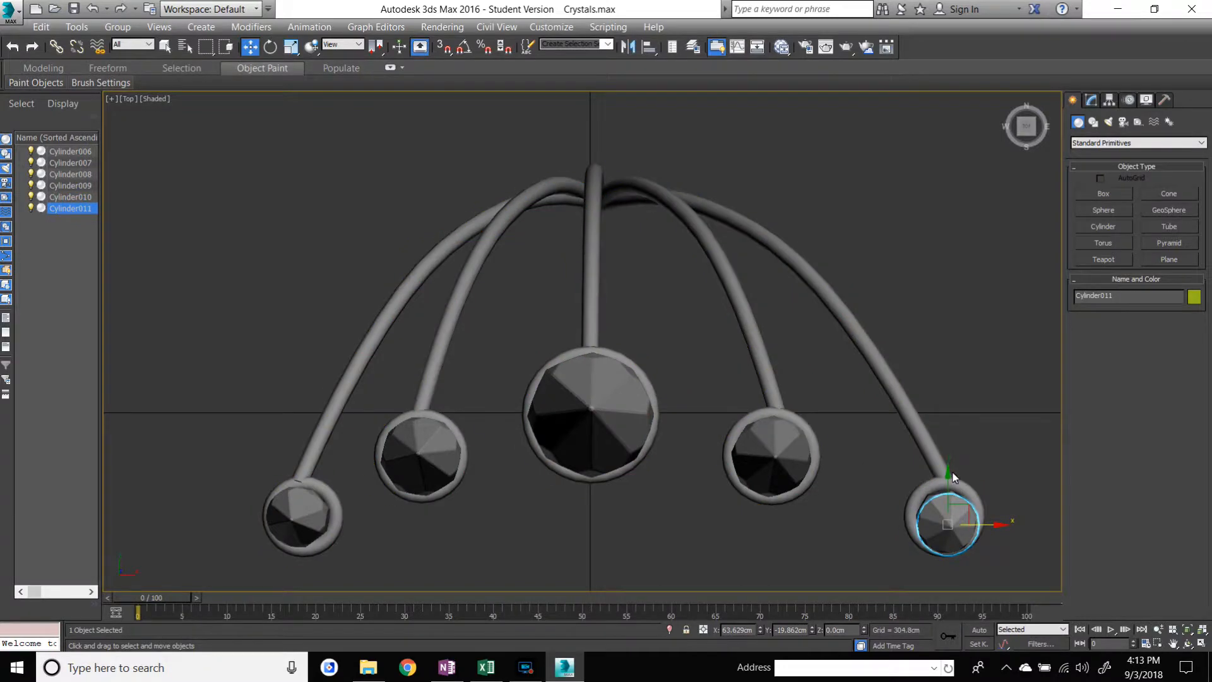
{"action": "left_click_drag", "start_coordinate": [953, 476], "coordinate": [953, 475]}
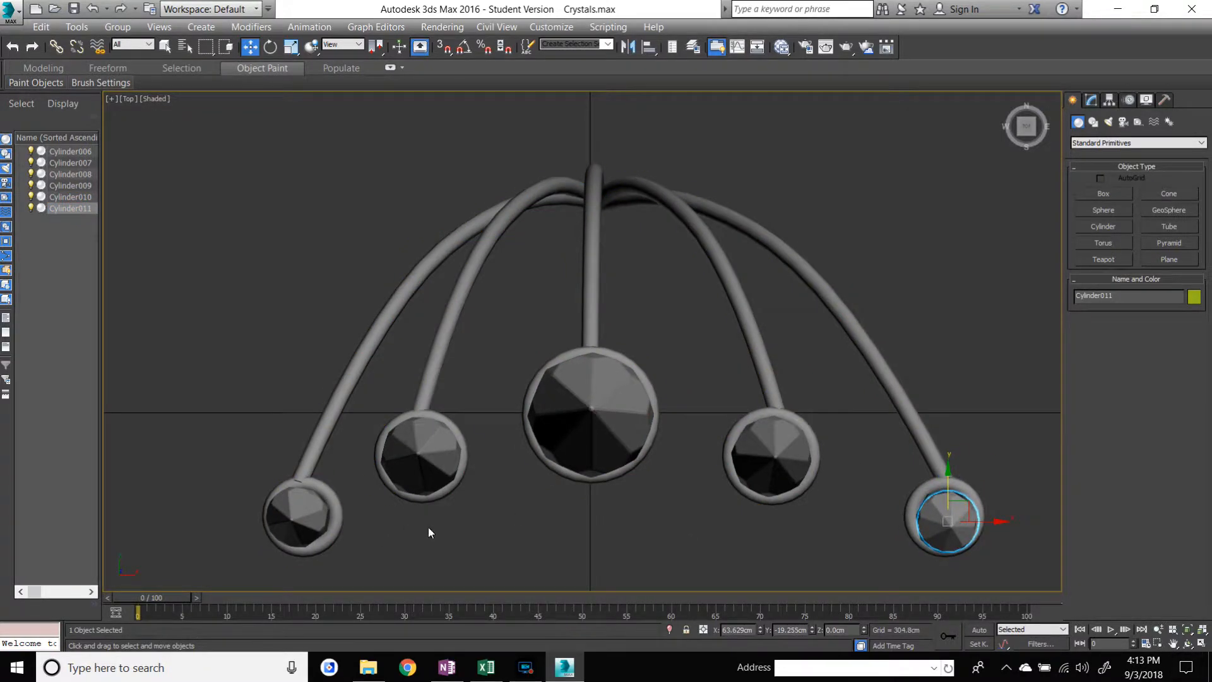
- Copy the far-left cylinder's X position into cell A2 of the TriggerComplexInteractionTemplate.xlsx workbook in Excel, without its unit, as -52.209
{"action": "left_click", "coordinate": [485, 664]}
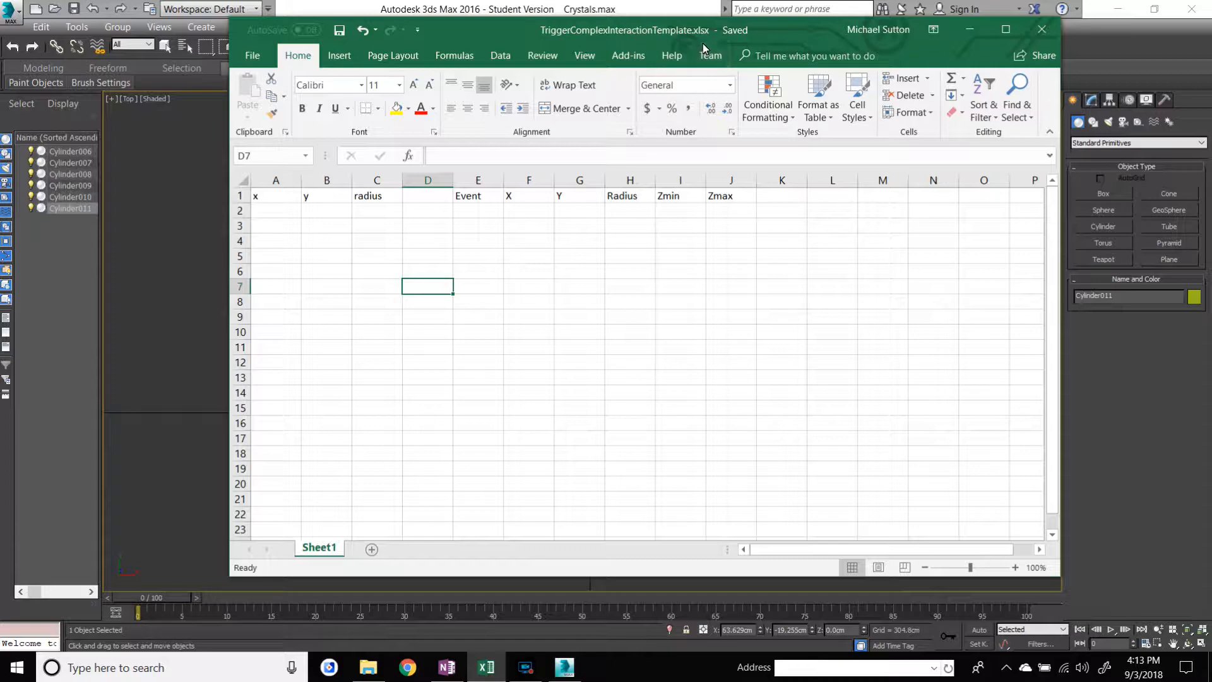
{"action": "left_click_drag", "start_coordinate": [696, 29], "coordinate": [840, 28]}
{"action": "left_click", "coordinate": [289, 518]}
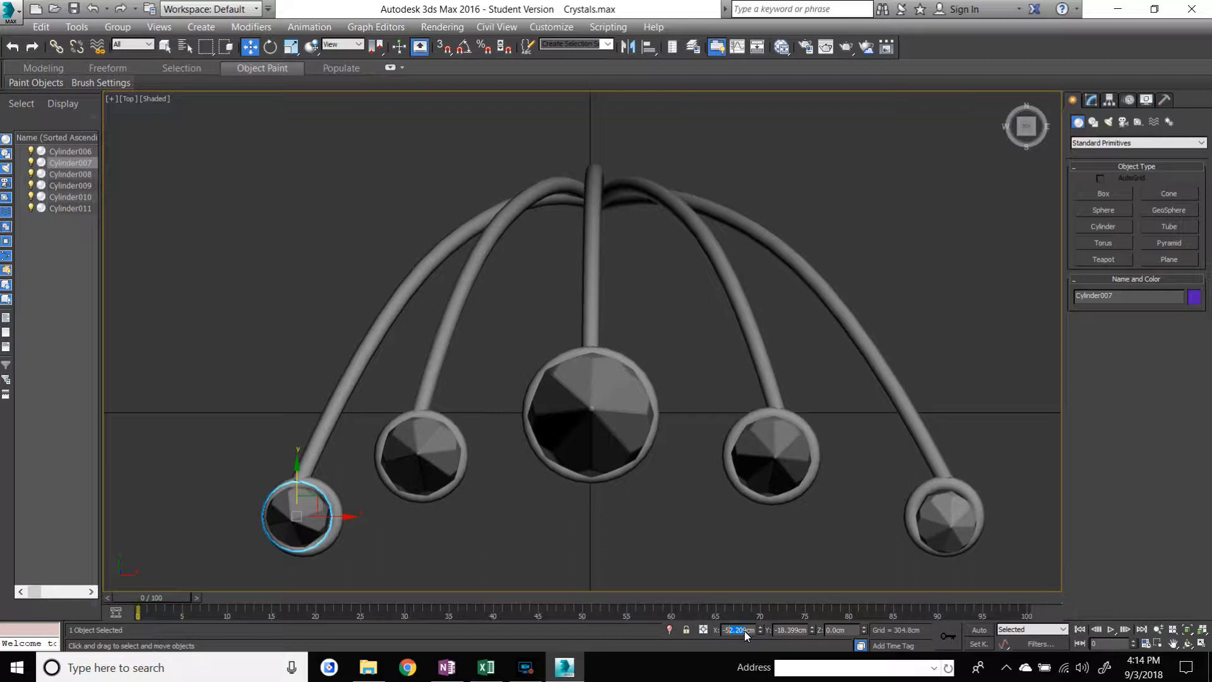
{"action": "left_click_drag", "start_coordinate": [744, 630], "coordinate": [701, 630]}
{"action": "key", "text": "ctrl+c"}
{"action": "left_click", "coordinate": [485, 669]}
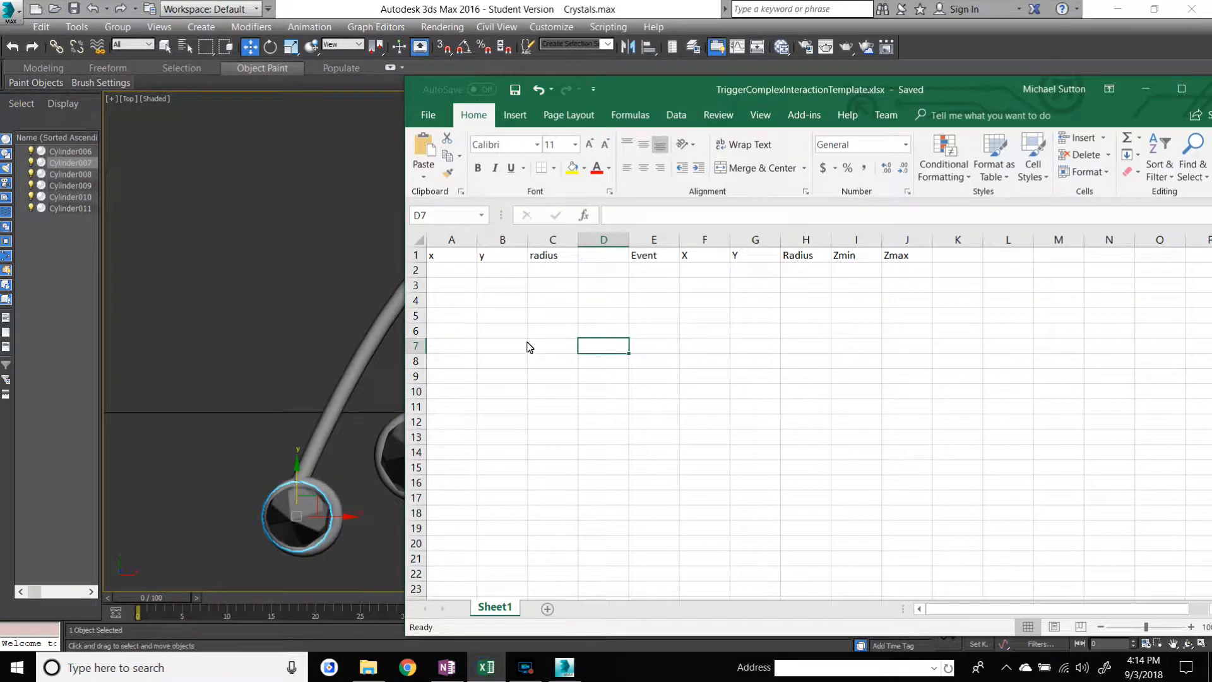
{"action": "left_click", "coordinate": [443, 277]}
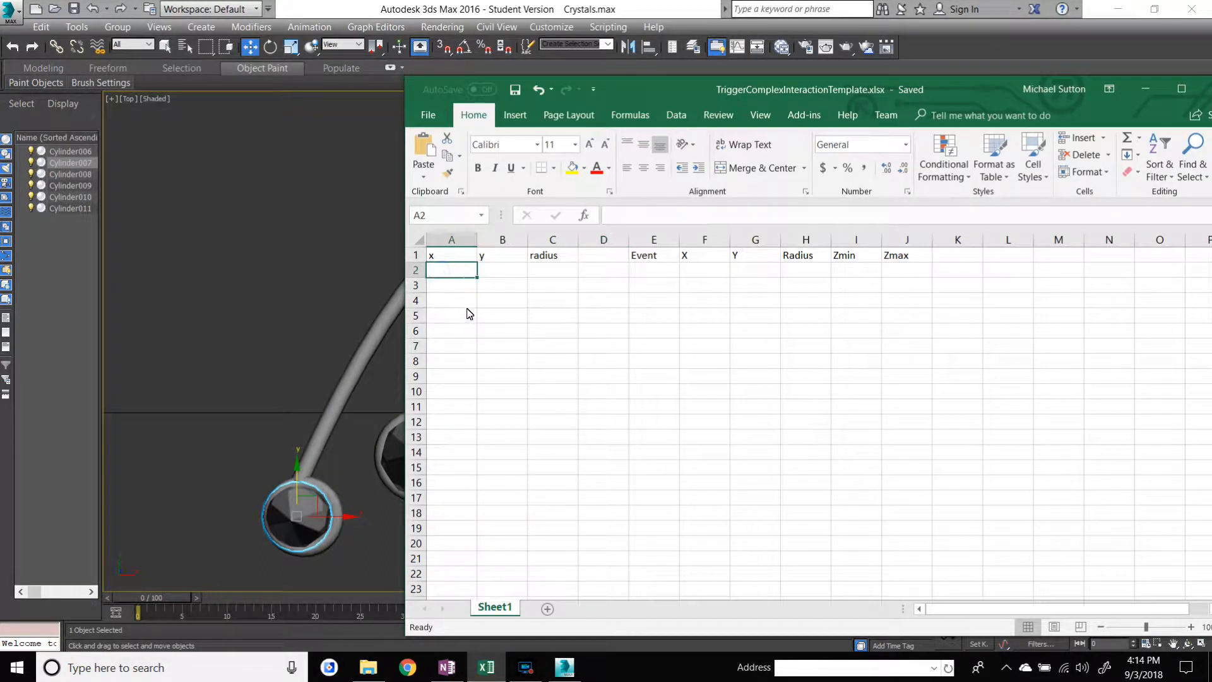
{"action": "key", "text": "ctrl+v"}
{"action": "left_click", "coordinate": [669, 216]}
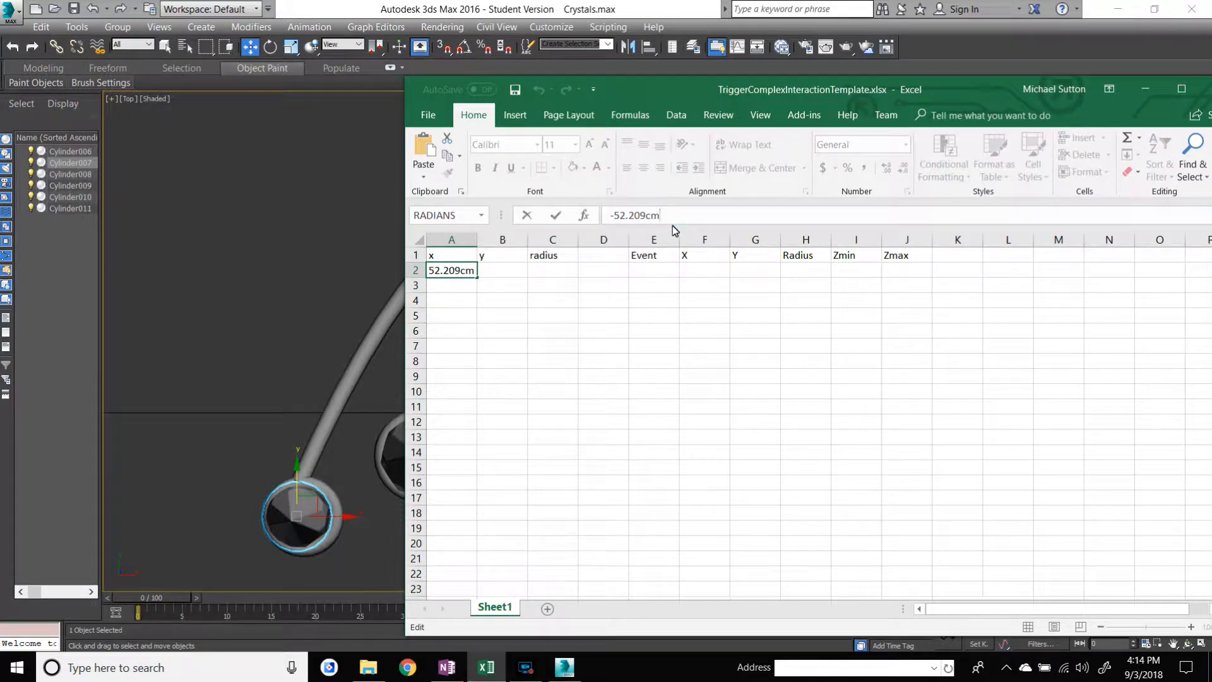
{"action": "key", "text": "BackSpace"}
{"action": "key", "text": "BackSpace"}
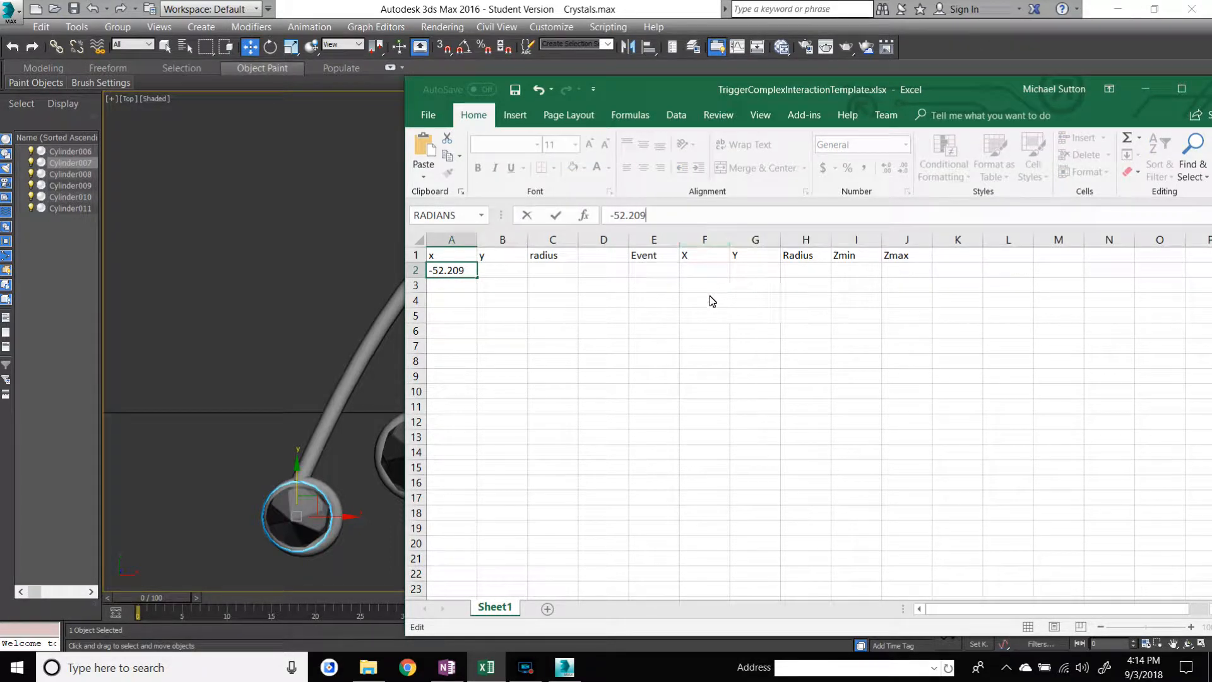
- Copy the Y position of Cylinder007 from 3ds Max into cell B2 of the Excel sheet as -18.399cm
{"action": "left_click", "coordinate": [505, 268]}
{"action": "left_click", "coordinate": [268, 388]}
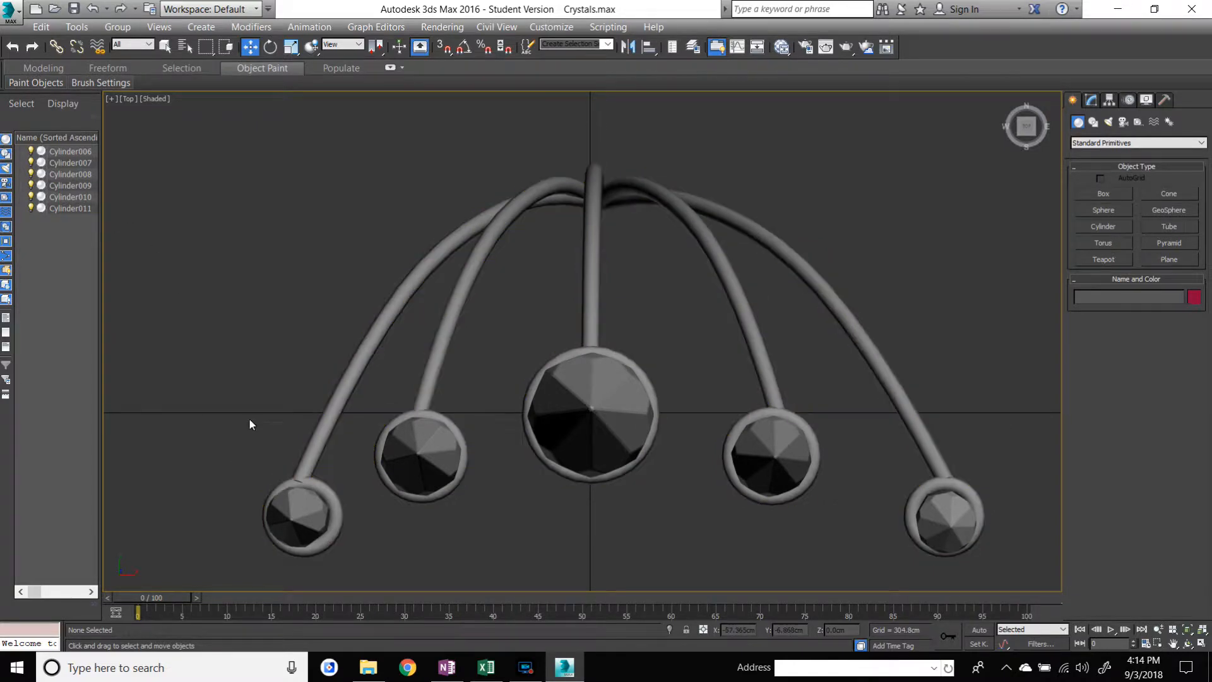
{"action": "left_click", "coordinate": [63, 163]}
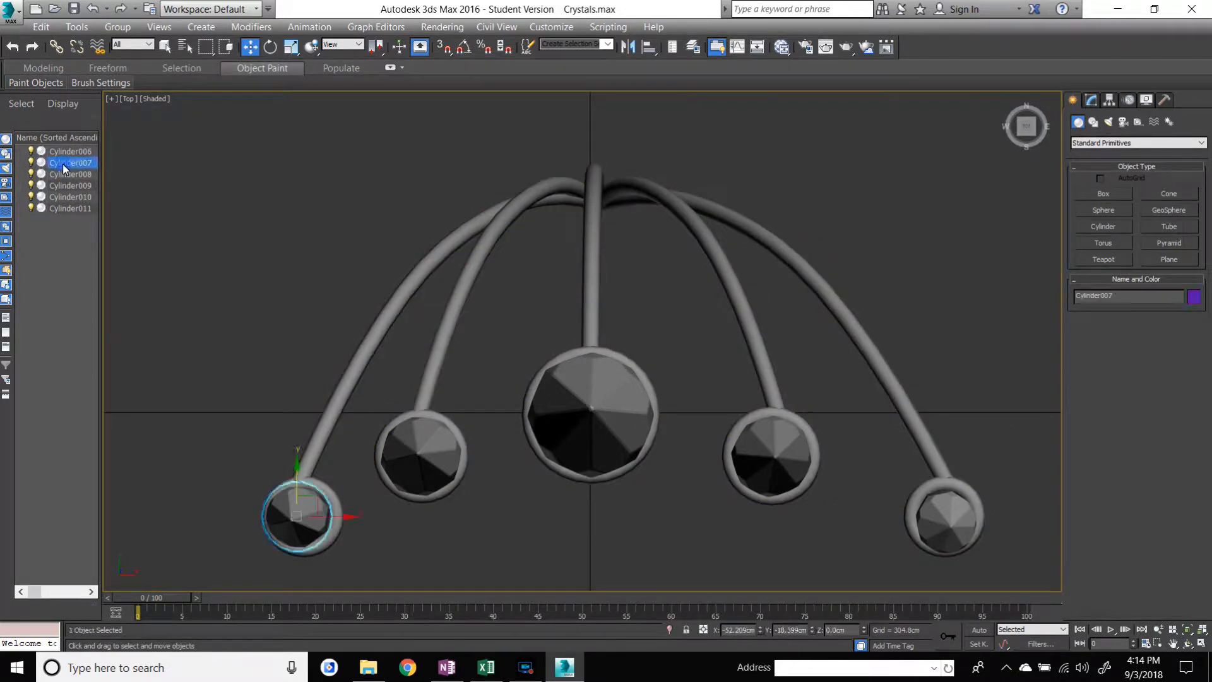
{"action": "left_click", "coordinate": [803, 629]}
{"action": "key", "text": "ctrl+c"}
{"action": "left_click", "coordinate": [492, 667]}
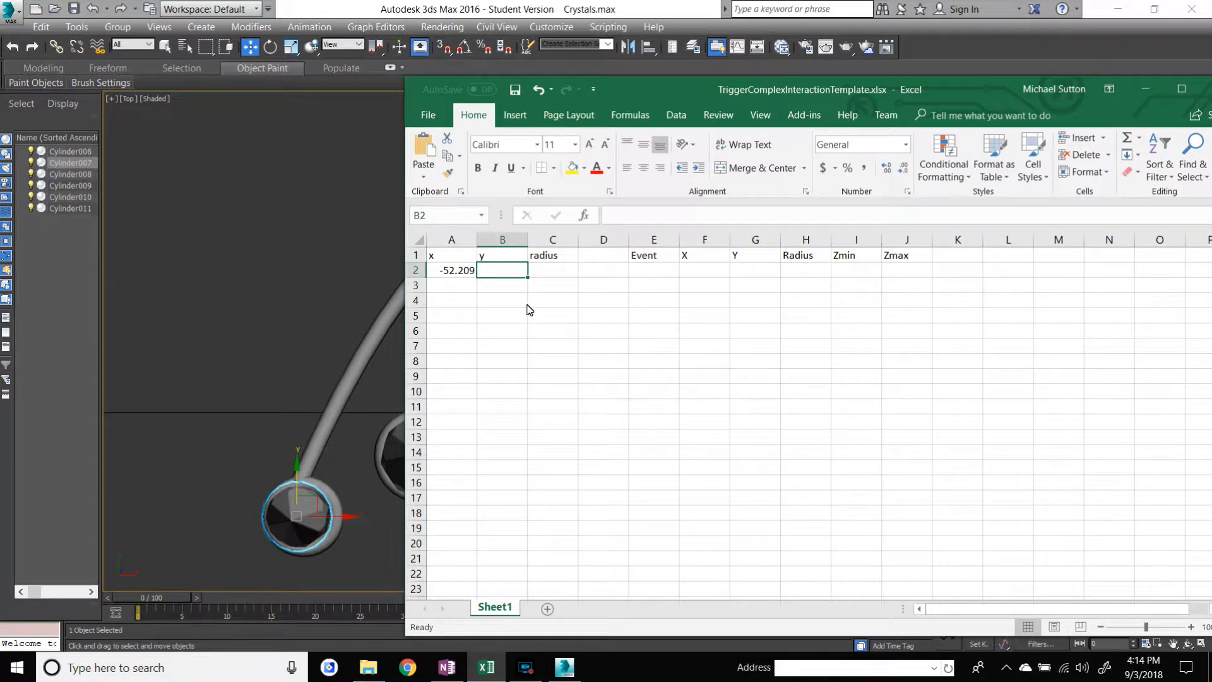
{"action": "key", "text": "ctrl+v"}
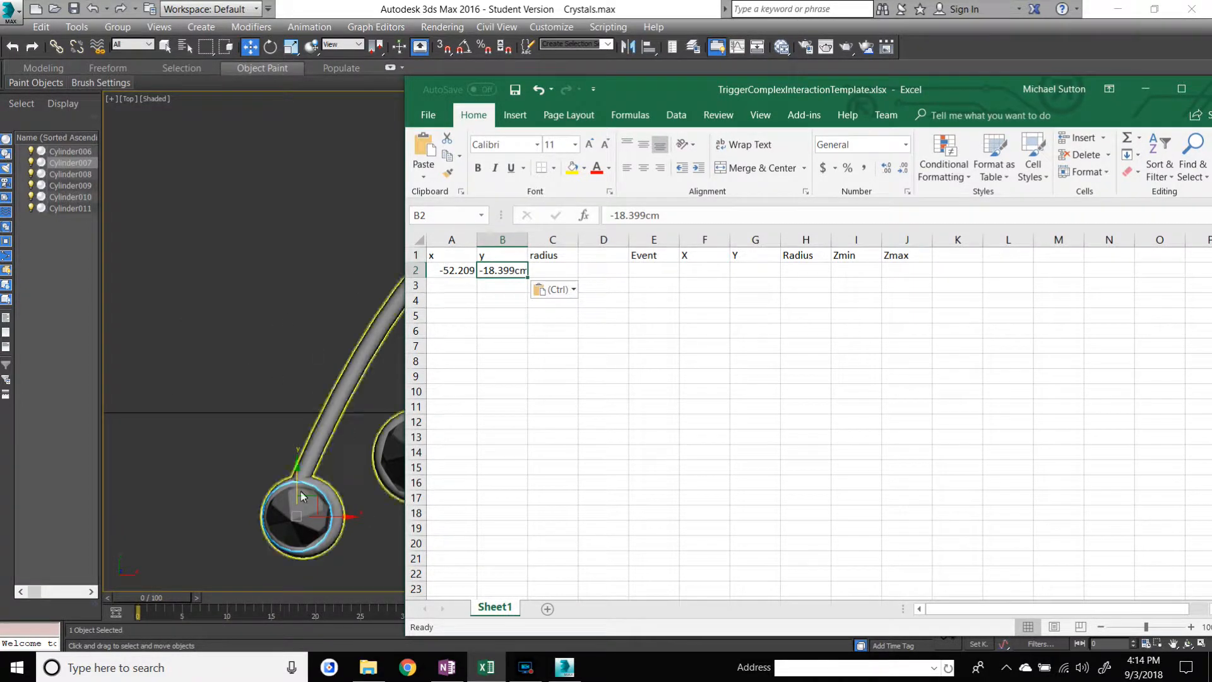
- Copy the radius of Cylinder007 from 3ds Max into cell C2 of the Excel sheet, without its unit, as 6.058
{"action": "left_click", "coordinate": [342, 276]}
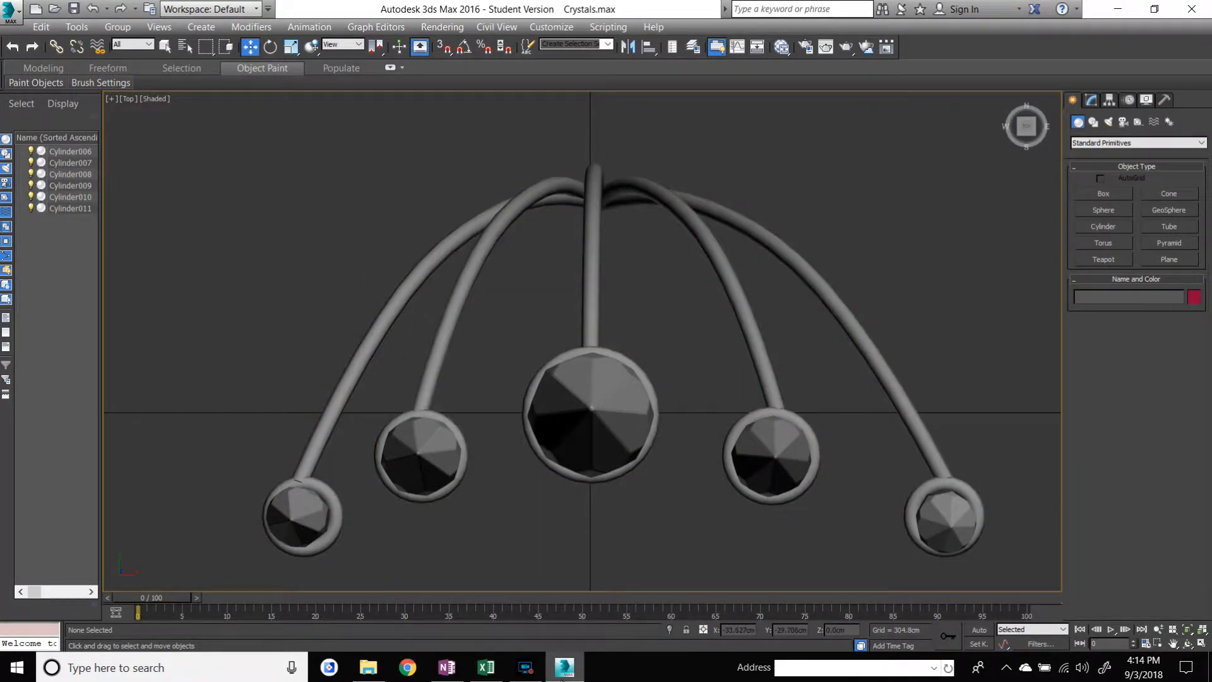
{"action": "left_click", "coordinate": [487, 668]}
{"action": "left_click", "coordinate": [487, 668]}
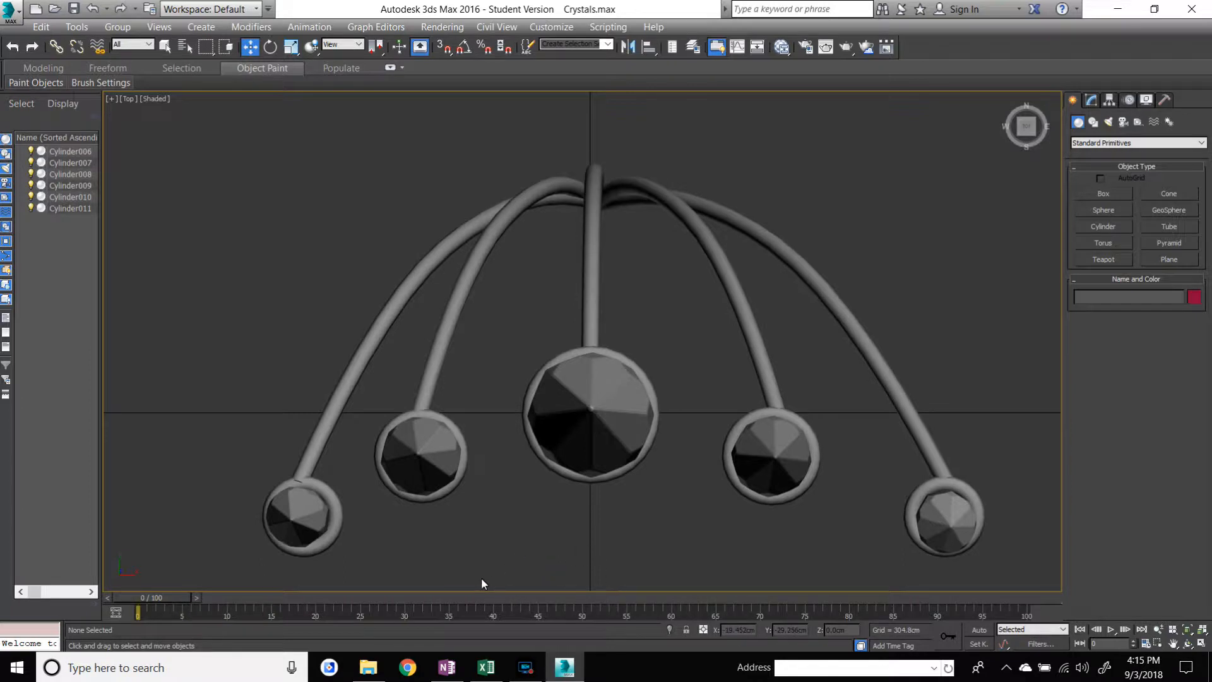
{"action": "left_click", "coordinate": [53, 162]}
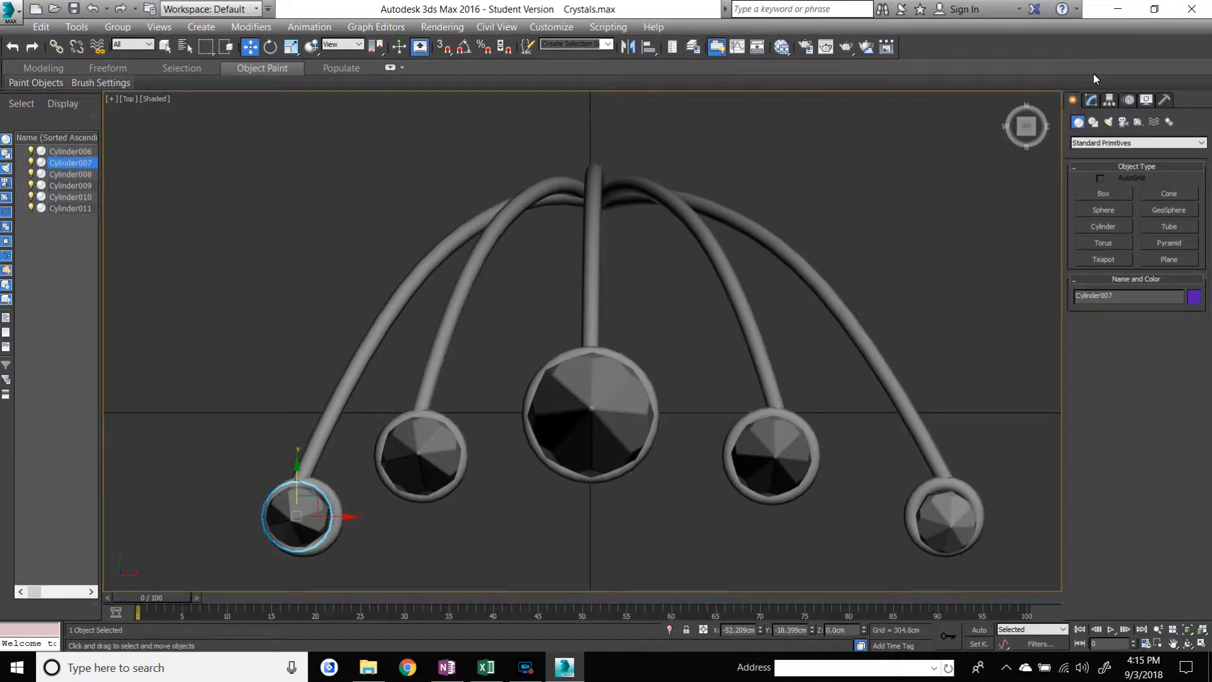
{"action": "left_click", "coordinate": [1091, 101]}
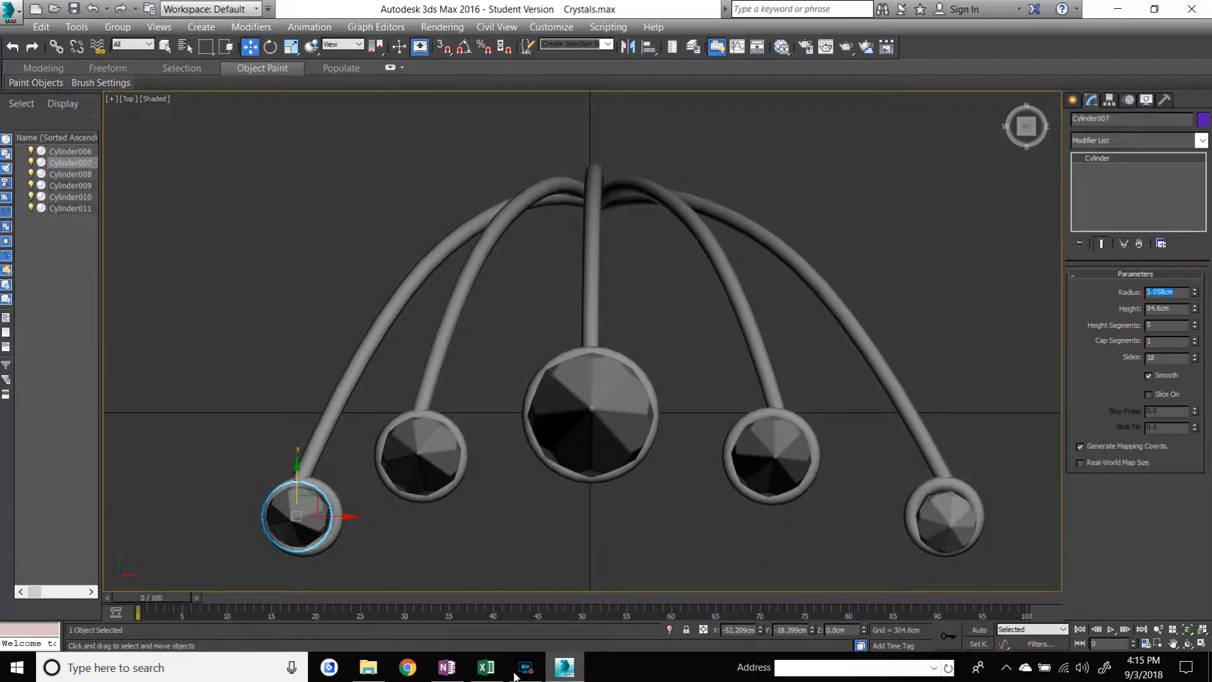
{"action": "left_click", "coordinate": [485, 669]}
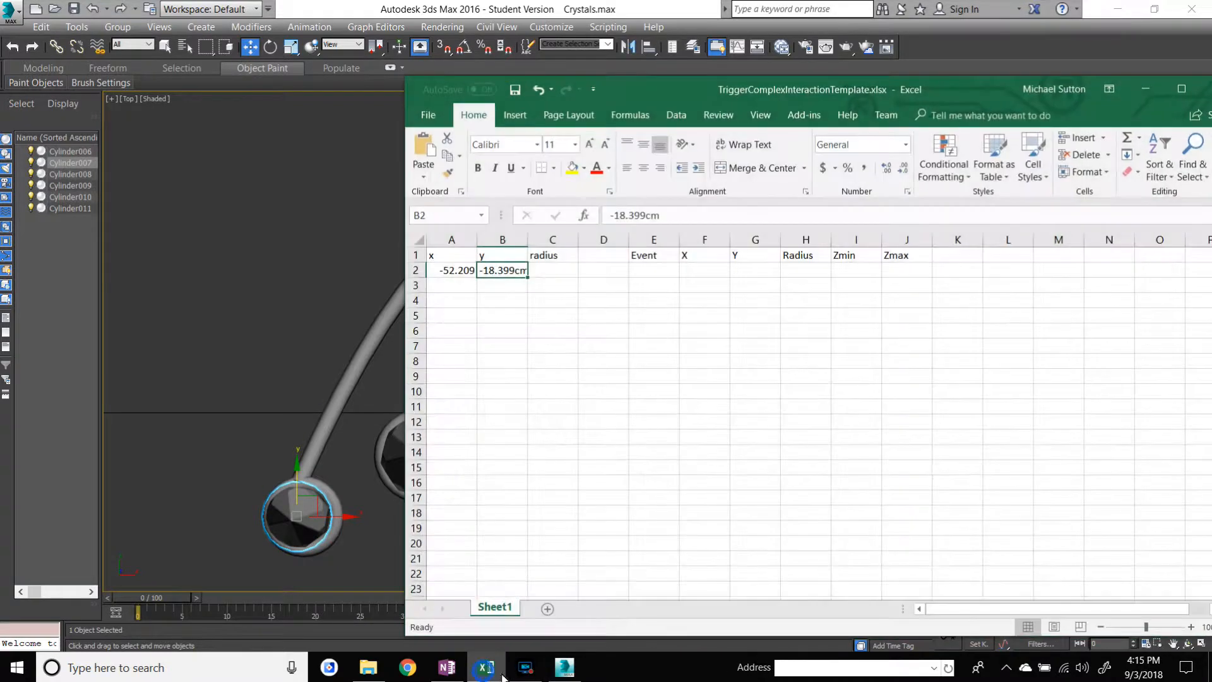
{"action": "left_click", "coordinate": [561, 269]}
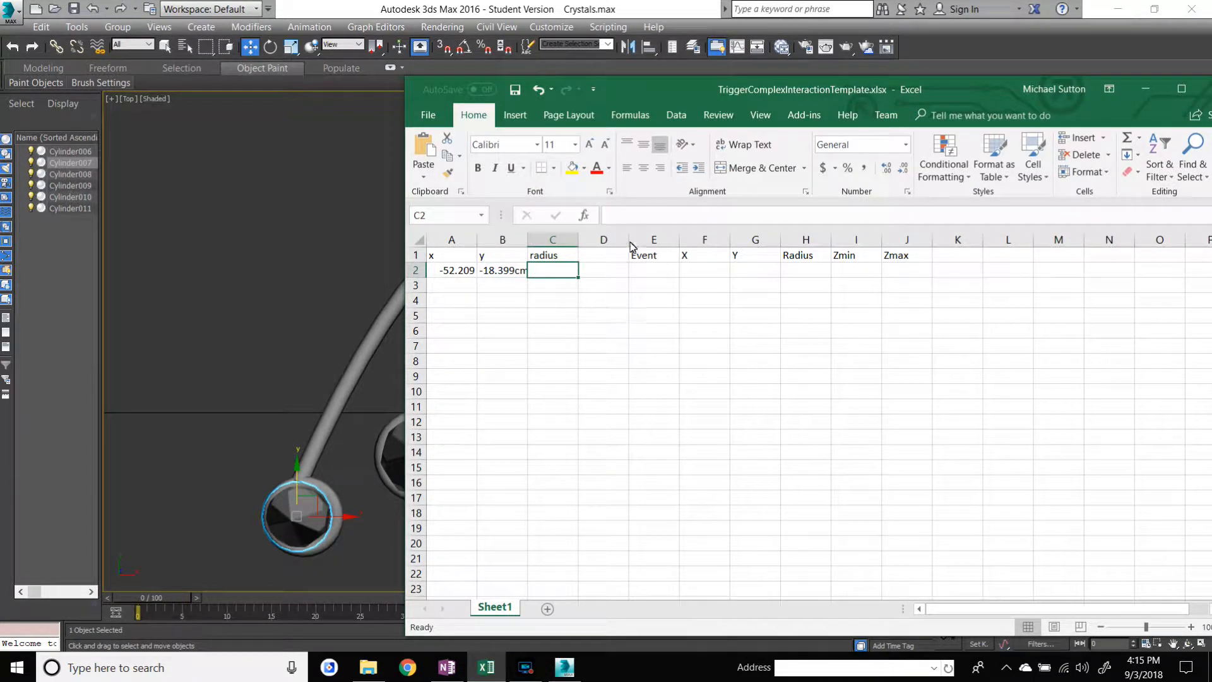
{"action": "type", "text": "6.058cm"}
{"action": "left_click", "coordinate": [688, 221]}
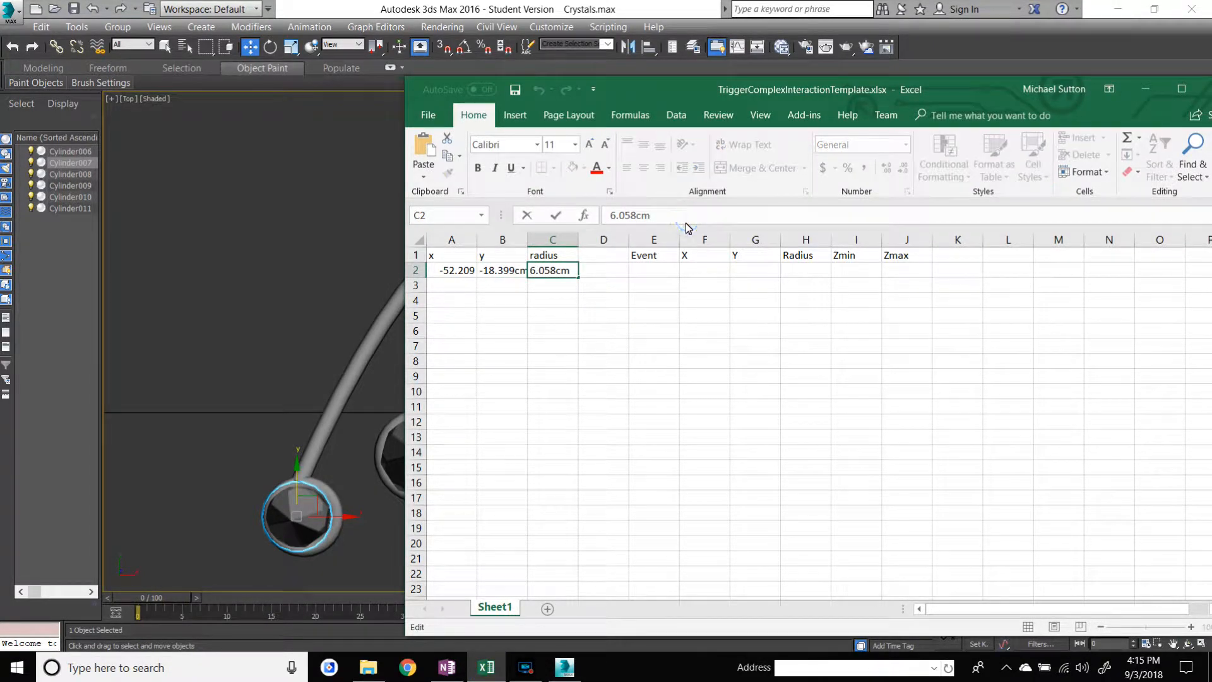
{"action": "key", "text": "BackSpace"}
{"action": "key", "text": "BackSpace"}
- Remove the cm unit from the Y value in cell B2, leaving -18.399
{"action": "left_click", "coordinate": [497, 269]}
{"action": "left_click", "coordinate": [683, 217]}
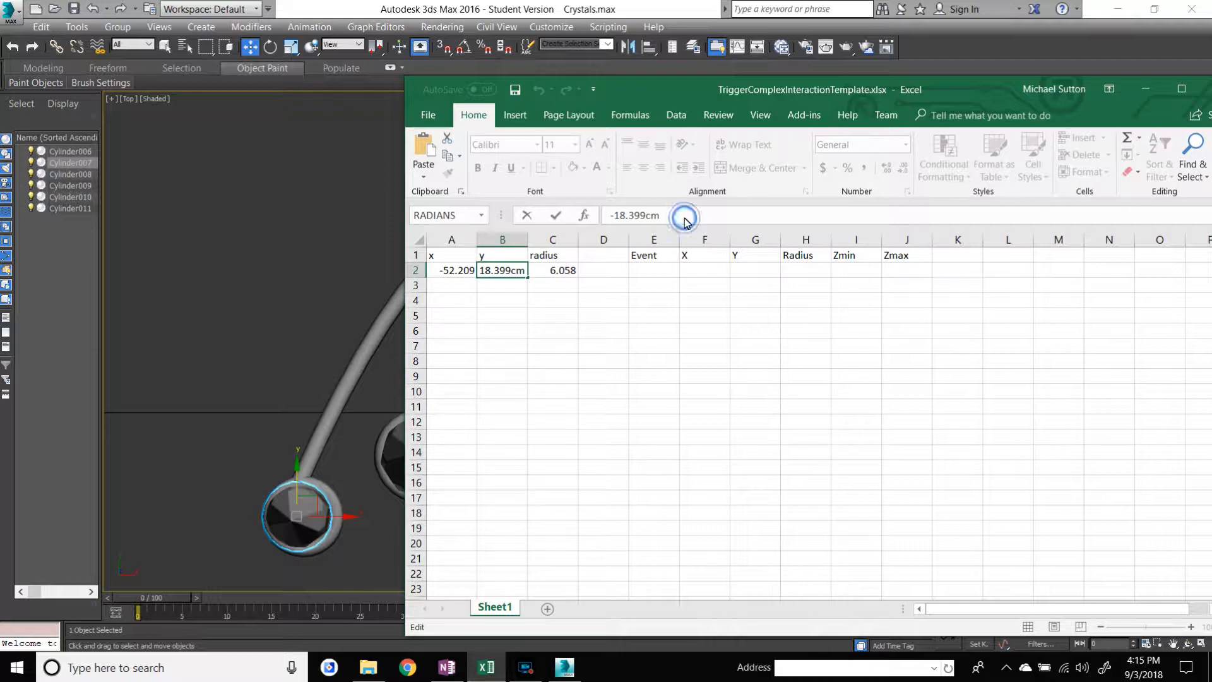
{"action": "key", "text": "BackSpace"}
{"action": "left_click", "coordinate": [528, 676]}
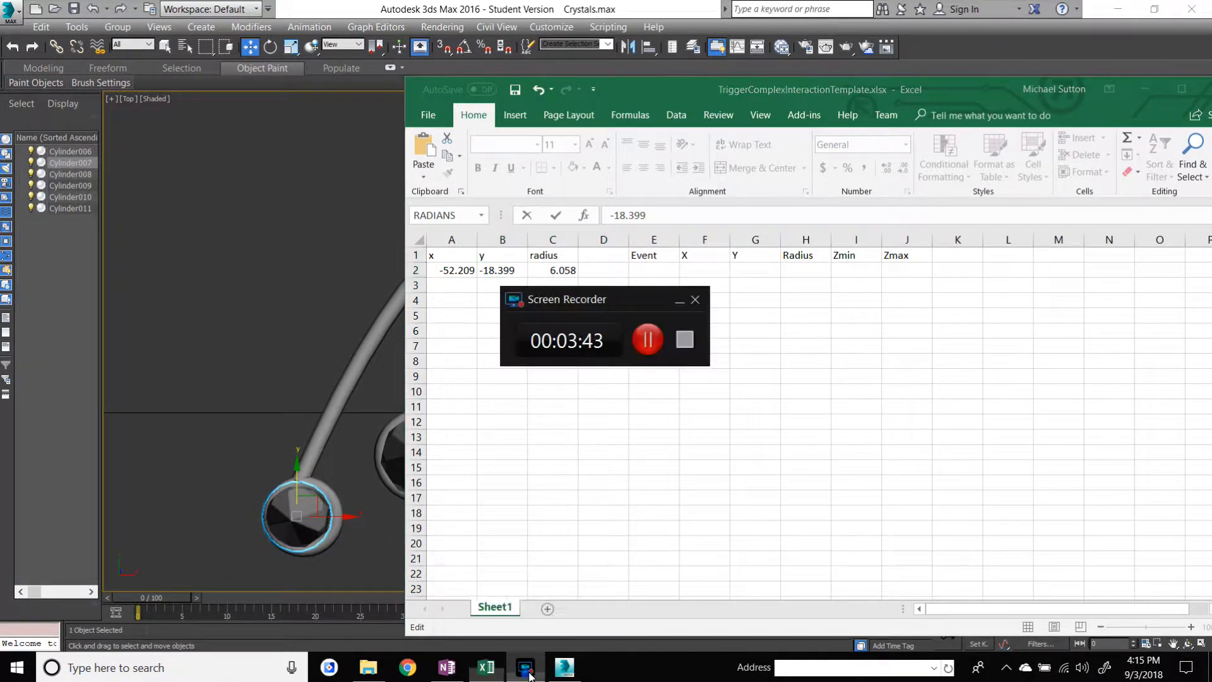
{"action": "left_click", "coordinate": [647, 354]}
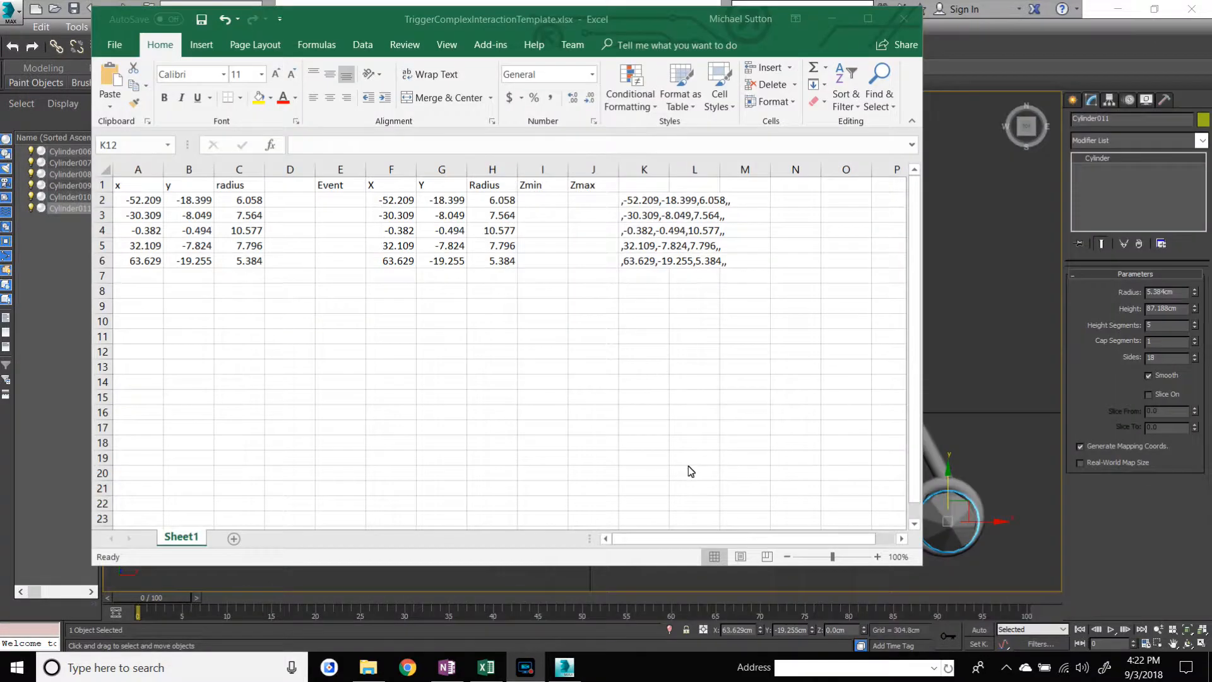
{"action": "left_click", "coordinate": [524, 668]}
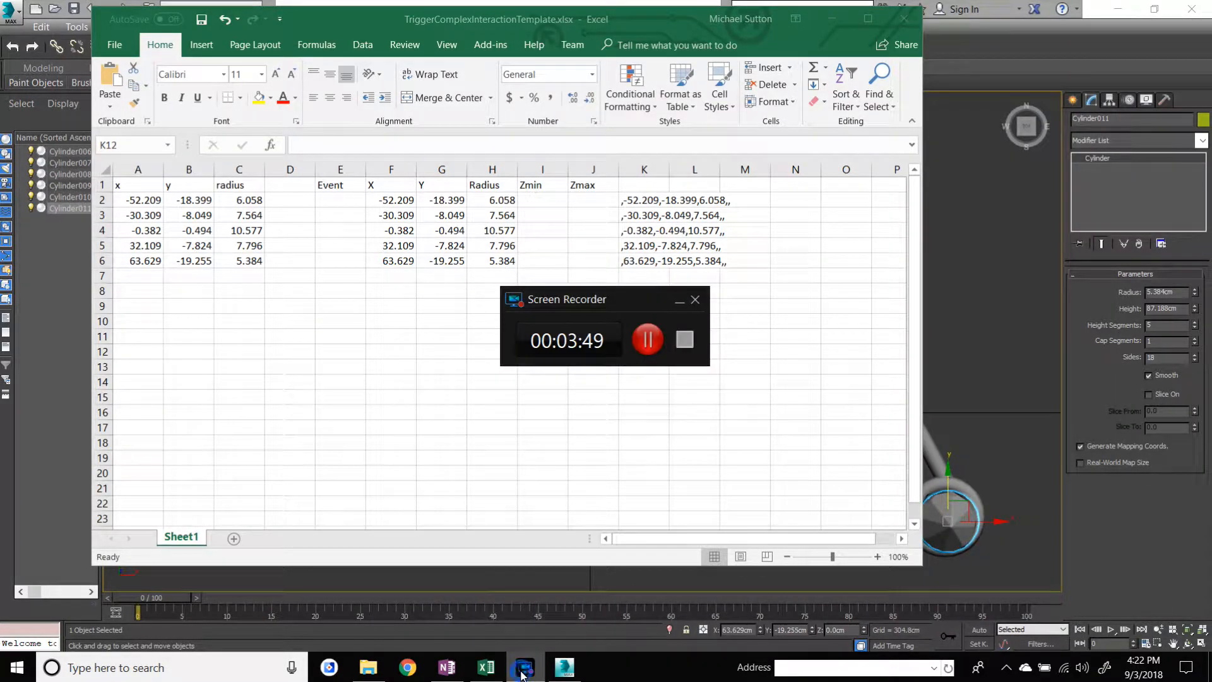
{"action": "left_click", "coordinate": [524, 668]}
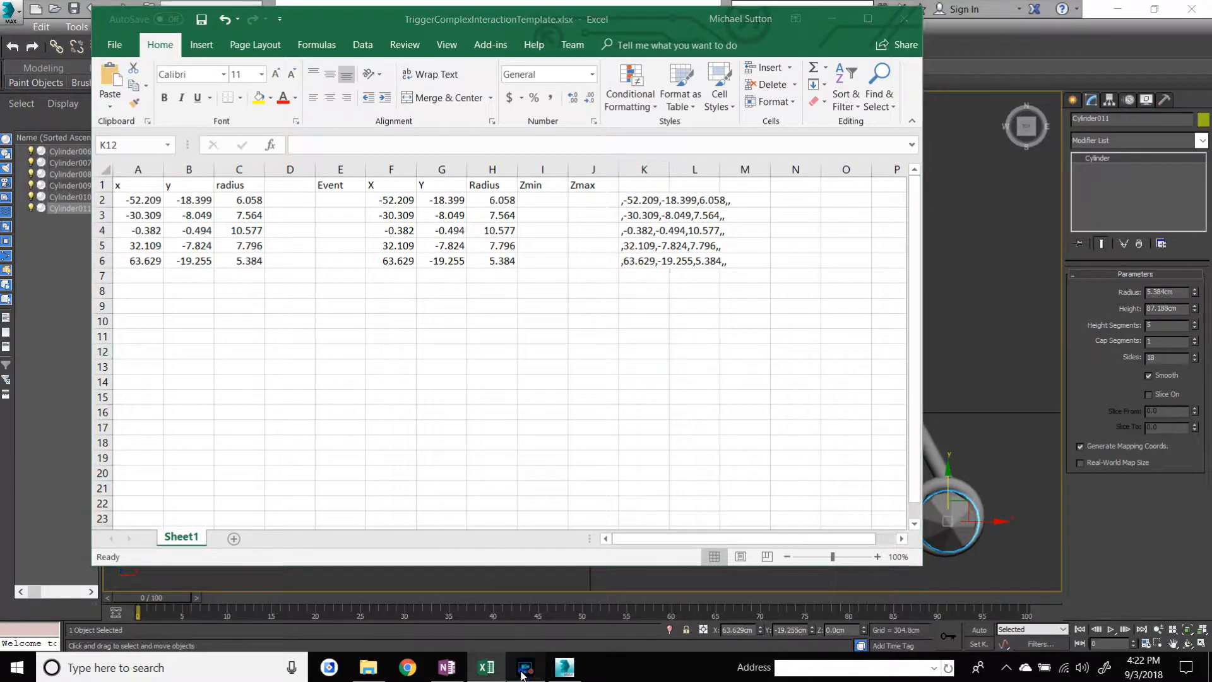
{"action": "left_click", "coordinate": [524, 668]}
{"action": "left_click", "coordinate": [522, 669]}
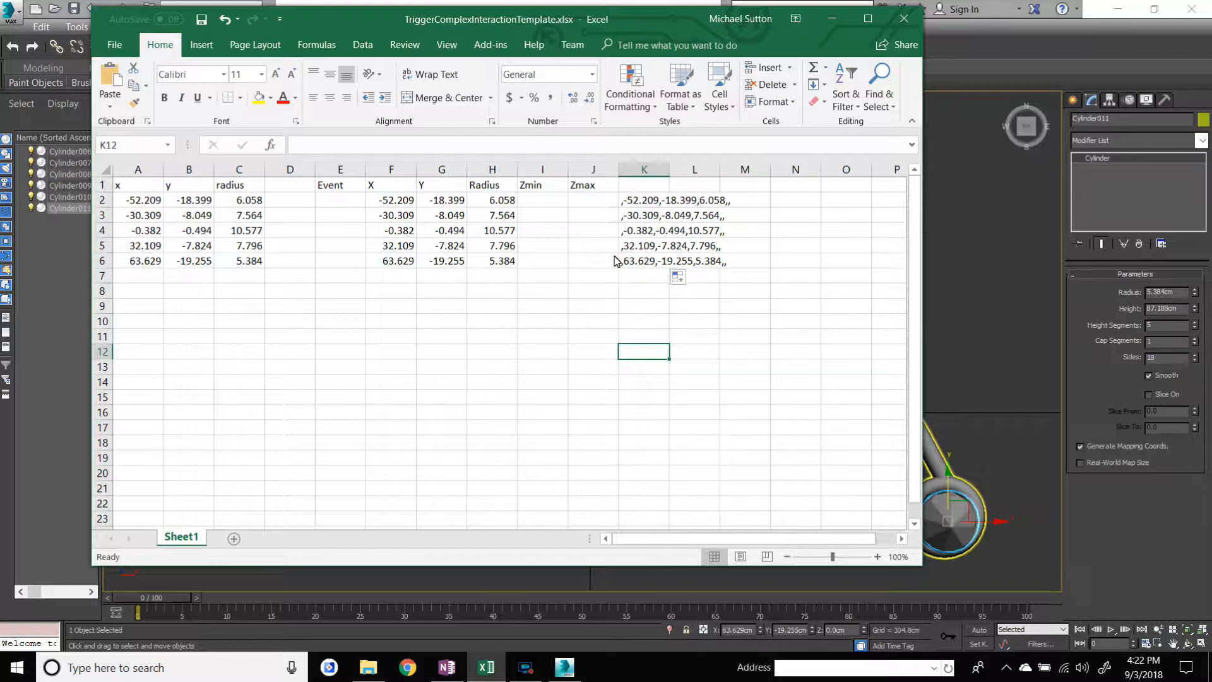
- Enter Surface1 in cell E2 and fill the Event series down to Surface5 in cell E6
{"action": "left_click", "coordinate": [336, 200]}
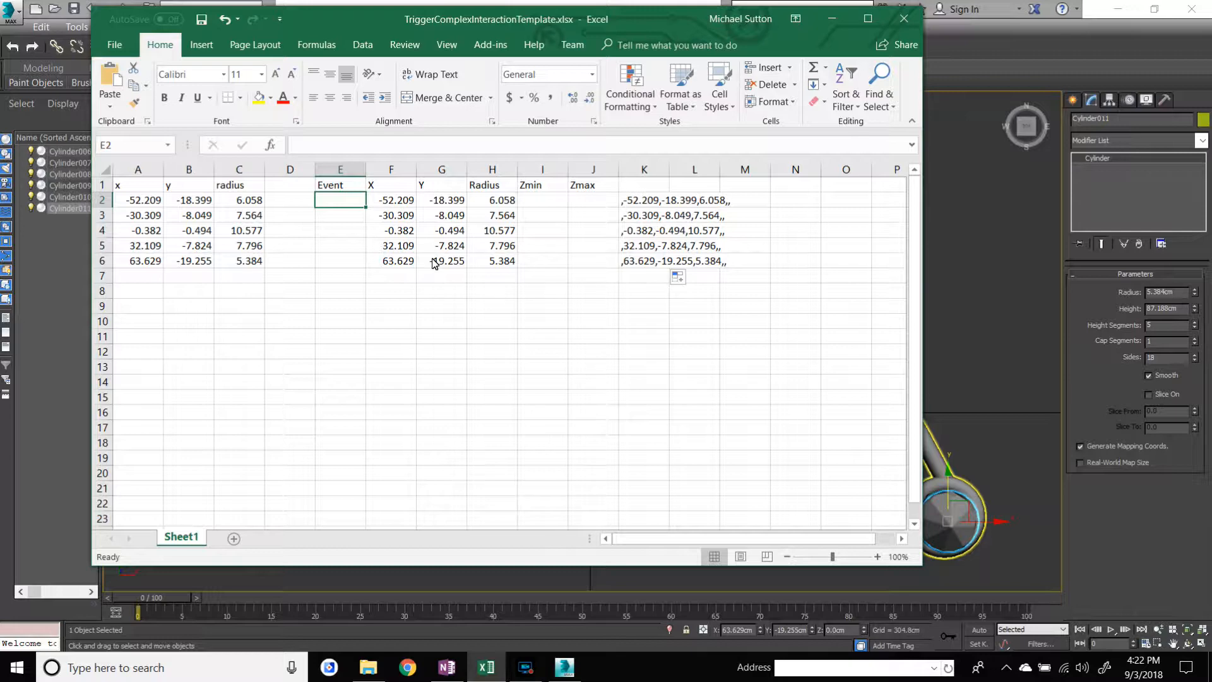
{"action": "type", "text": "Surface"}
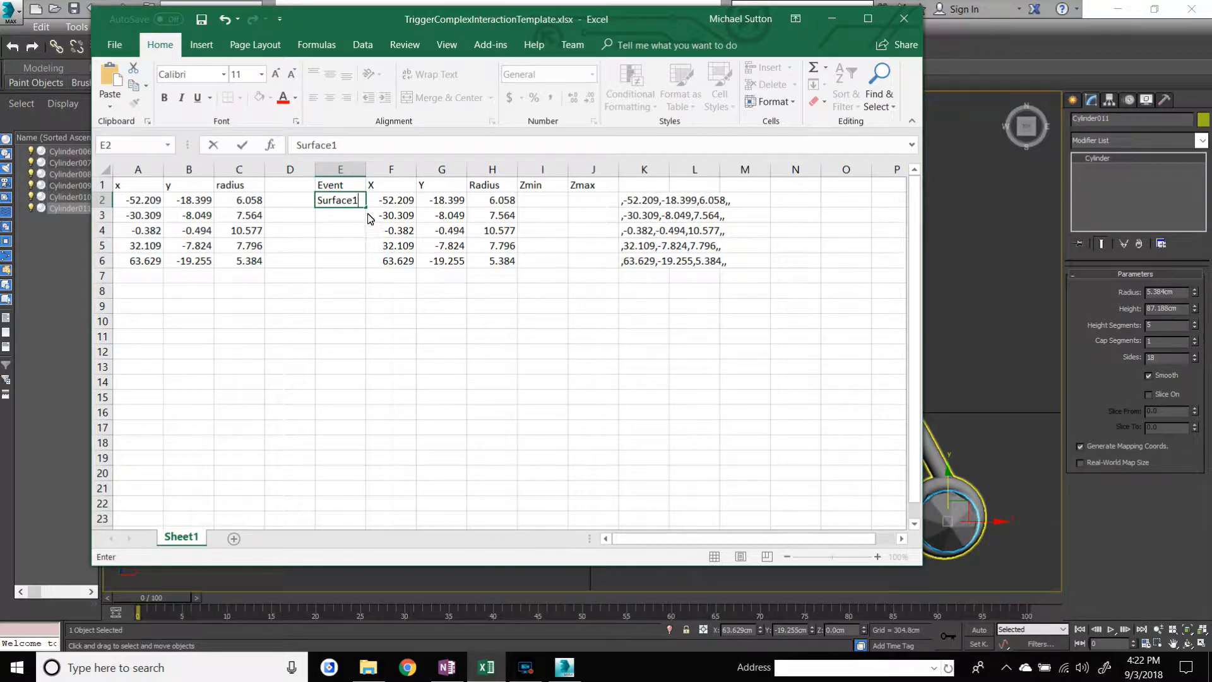
{"action": "type", "text": "1"}
{"action": "left_click_drag", "start_coordinate": [366, 207], "coordinate": [362, 268]}
{"action": "left_click", "coordinate": [462, 354]}
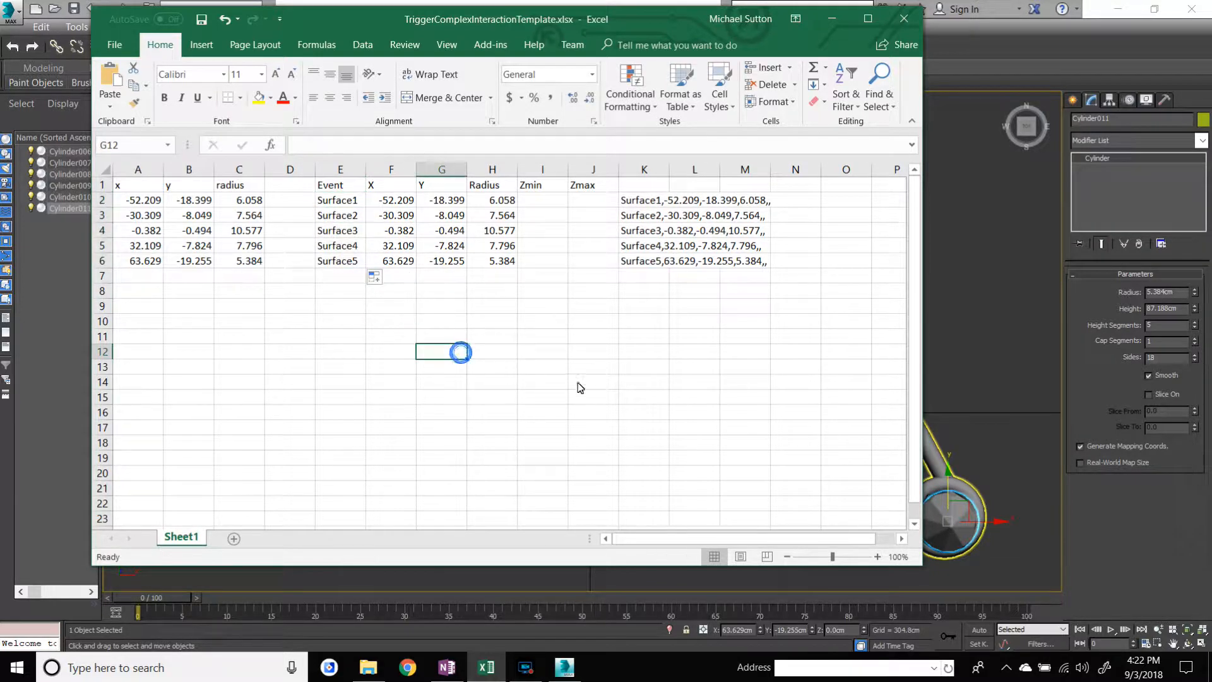
- Enter a Zmin of 0 for all five surfaces in cells I2 to I6
{"action": "left_click", "coordinate": [538, 202]}
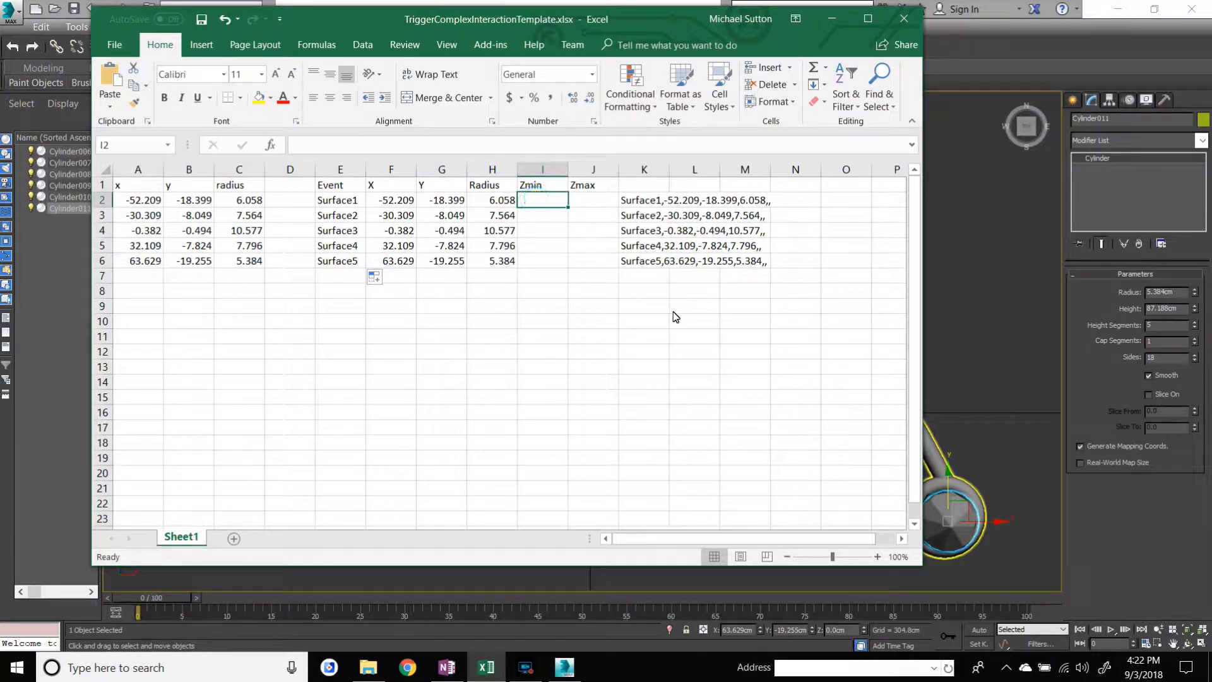
{"action": "type", "text": "0"}
{"action": "left_click", "coordinate": [547, 215]}
{"action": "type", "text": "0"}
{"action": "left_click", "coordinate": [547, 232]}
{"action": "type", "text": "0"}
{"action": "left_click", "coordinate": [544, 248]}
{"action": "type", "text": "0"}
{"action": "left_click", "coordinate": [546, 264]}
{"action": "type", "text": "0"}
- Enter a Zmax of 70 for all five surfaces in cells J2 to J6
{"action": "left_click", "coordinate": [587, 199]}
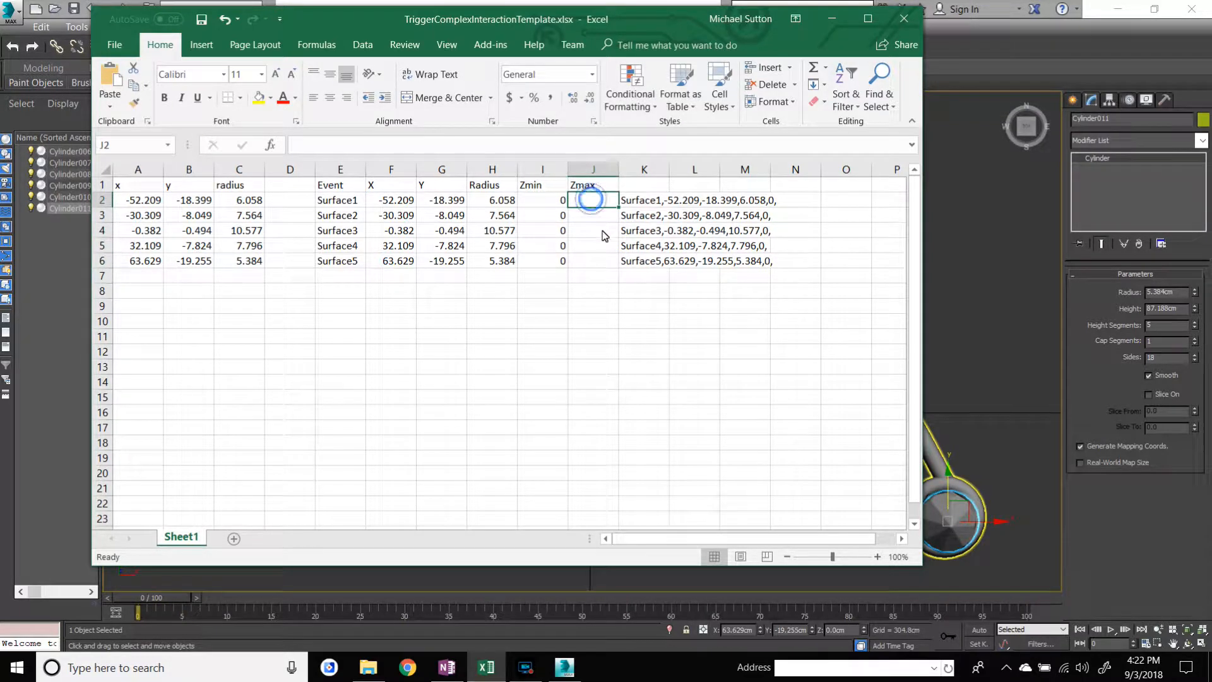
{"action": "type", "text": "70"}
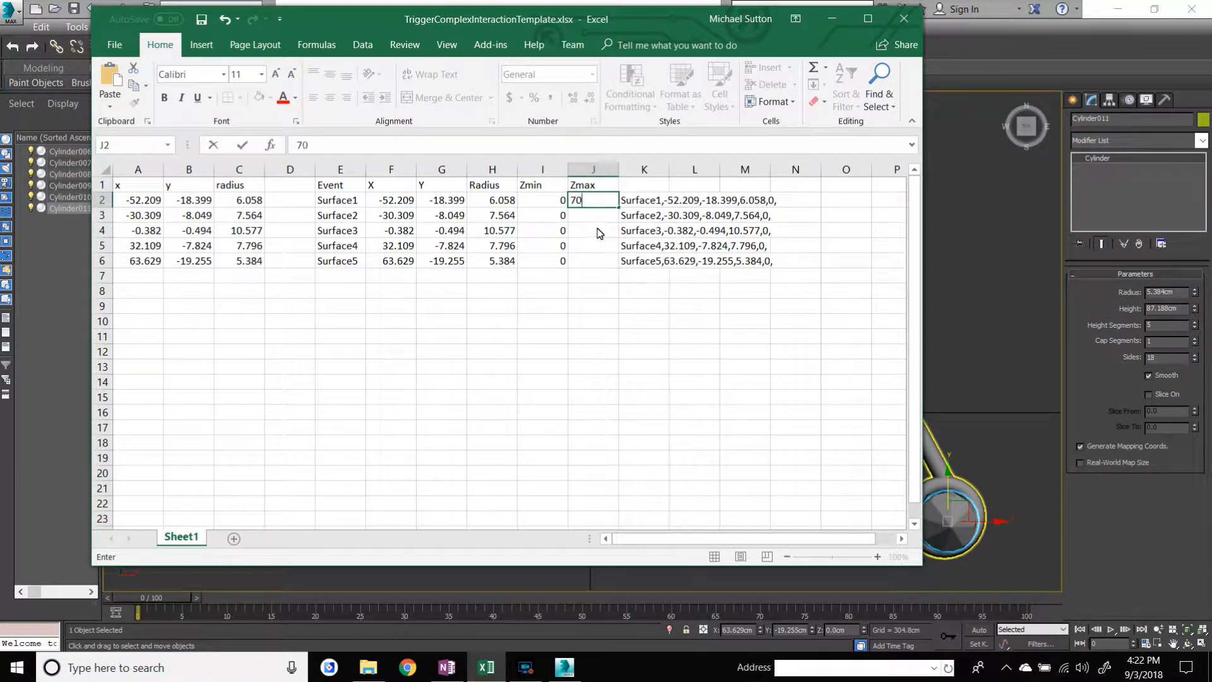
{"action": "left_click", "coordinate": [596, 218]}
{"action": "type", "text": "70"}
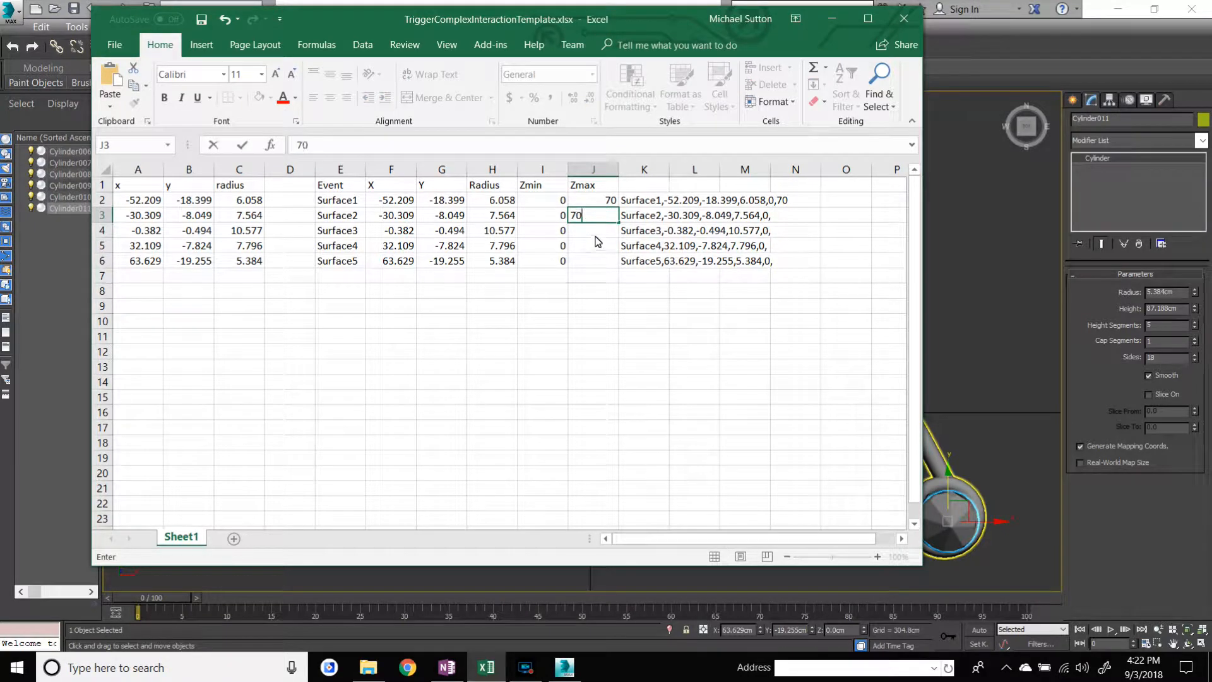
{"action": "left_click", "coordinate": [595, 231]}
{"action": "type", "text": "70"}
{"action": "left_click", "coordinate": [595, 246]}
{"action": "type", "text": "70"}
{"action": "left_click", "coordinate": [596, 262]}
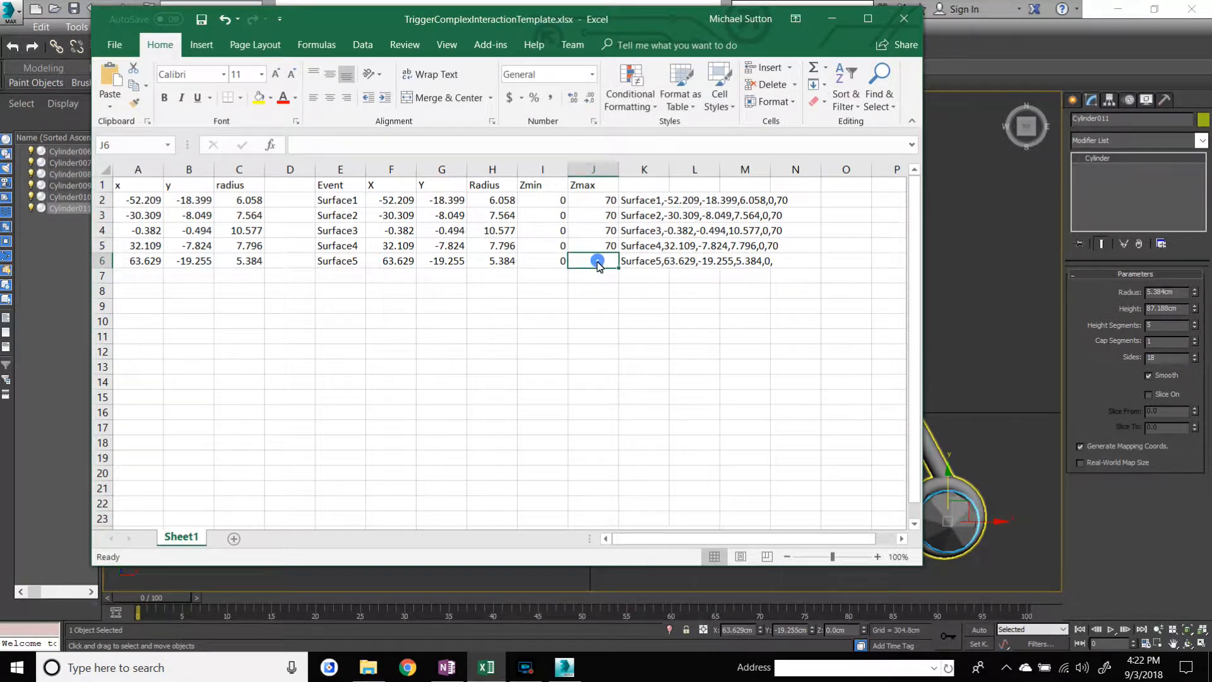
{"action": "type", "text": "70"}
{"action": "left_click", "coordinate": [600, 306]}
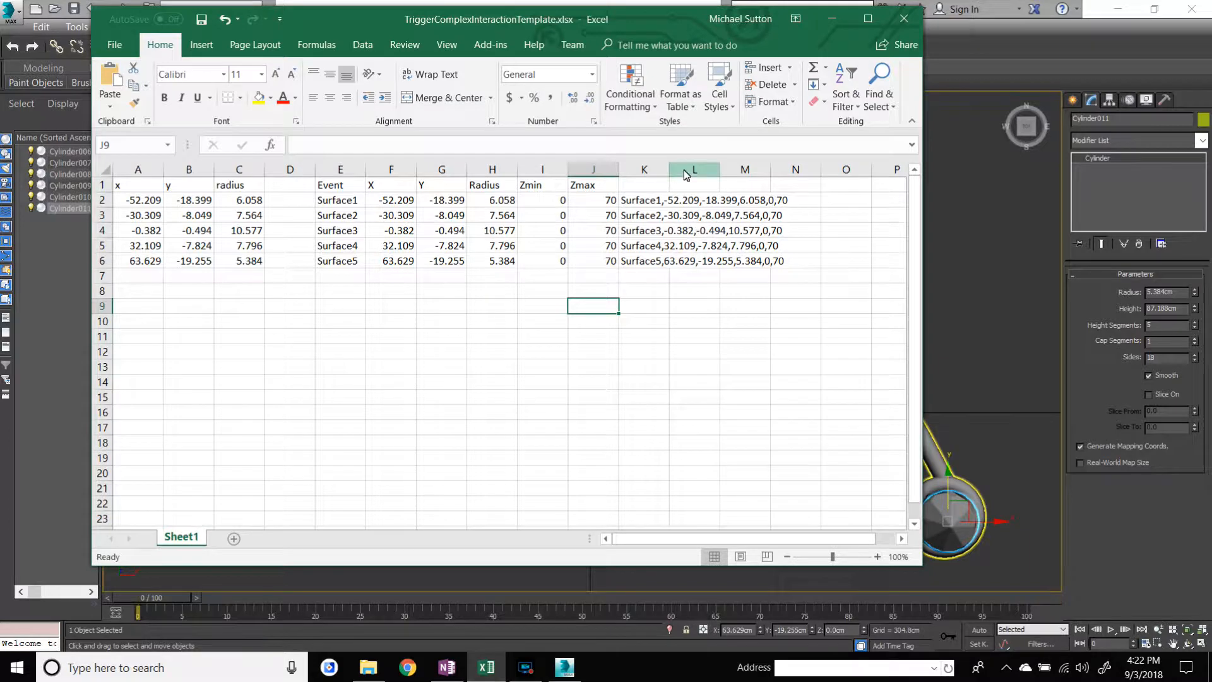
- Widen column K so that the combined comma-separated strings fit within it
{"action": "left_click_drag", "start_coordinate": [670, 174], "coordinate": [814, 181]}
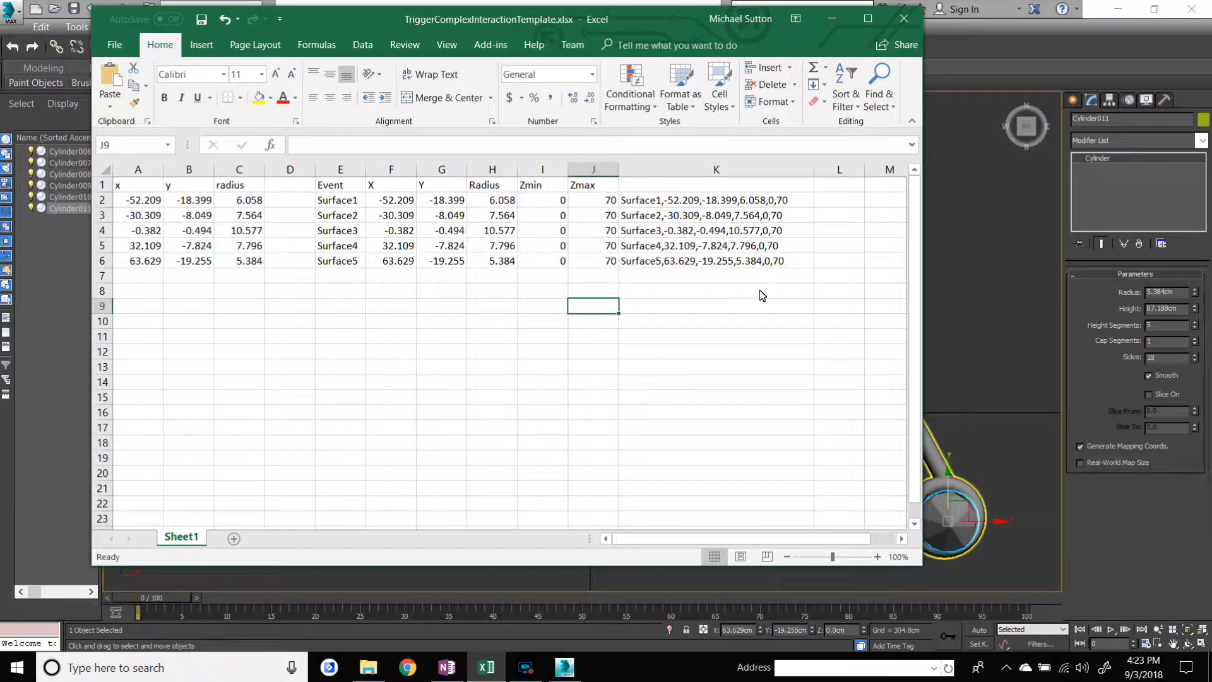
{"action": "left_click", "coordinate": [747, 309]}
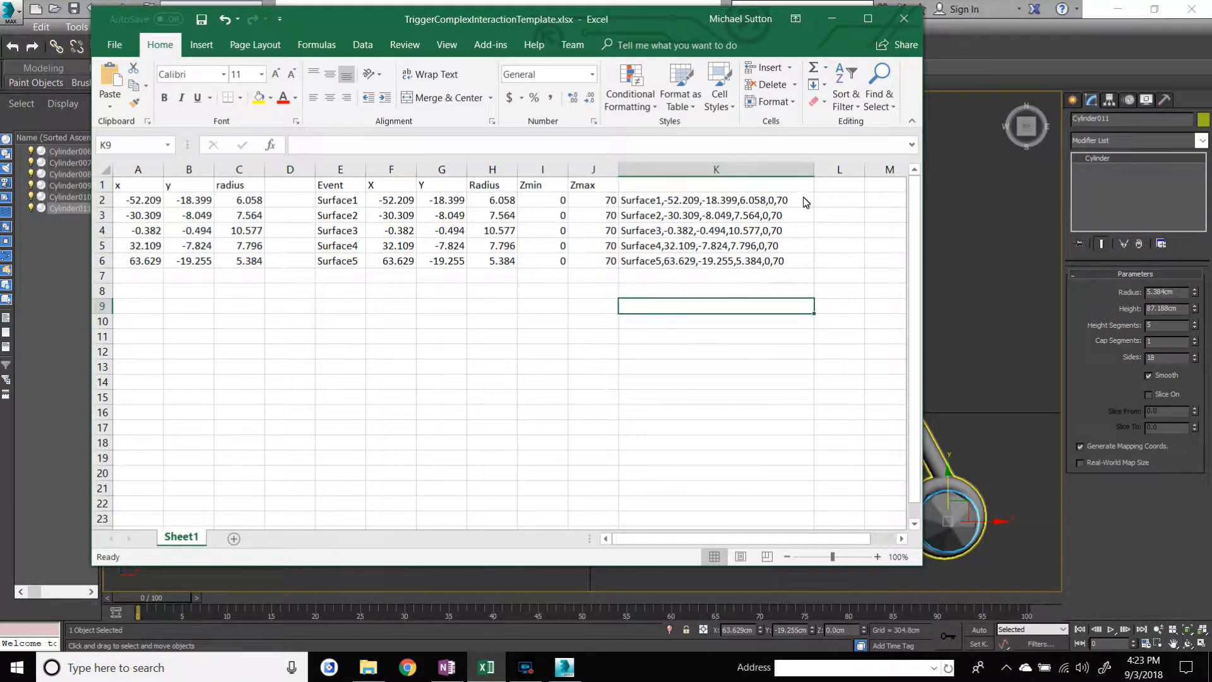
{"action": "left_click_drag", "start_coordinate": [814, 179], "coordinate": [799, 173]}
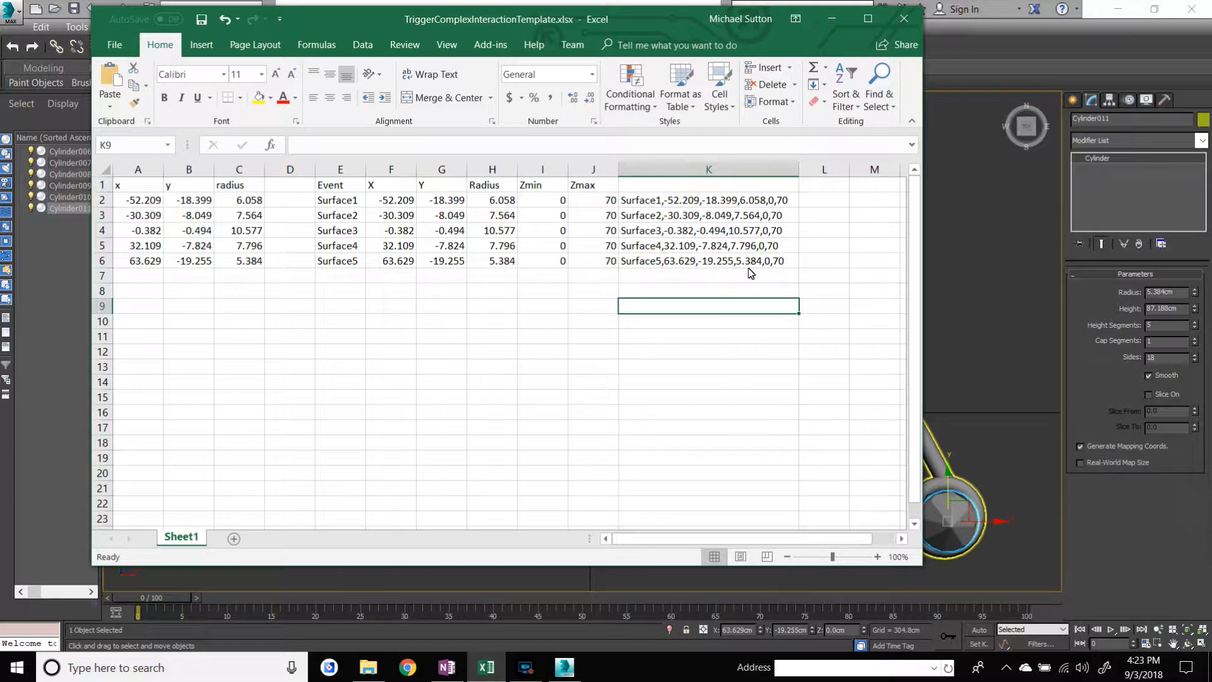
- Copy the combined strings in column K and paste them as values only into column L
{"action": "left_click", "coordinate": [682, 171]}
{"action": "right_click", "coordinate": [681, 174]}
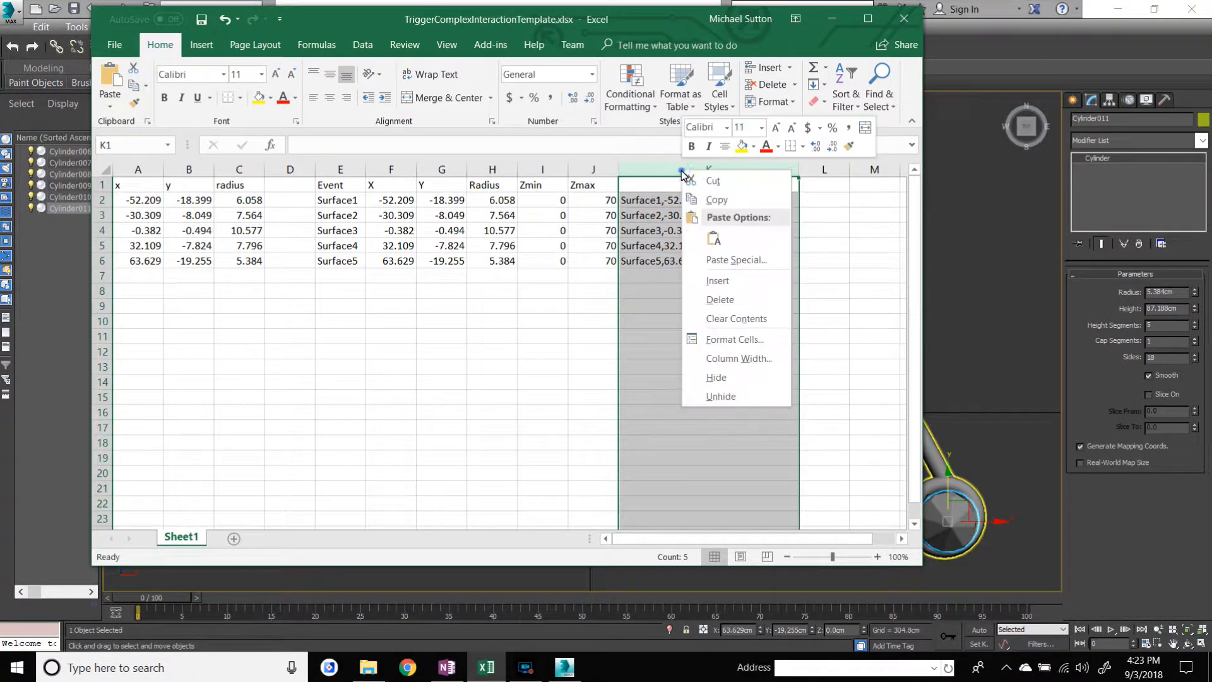
{"action": "left_click", "coordinate": [717, 201]}
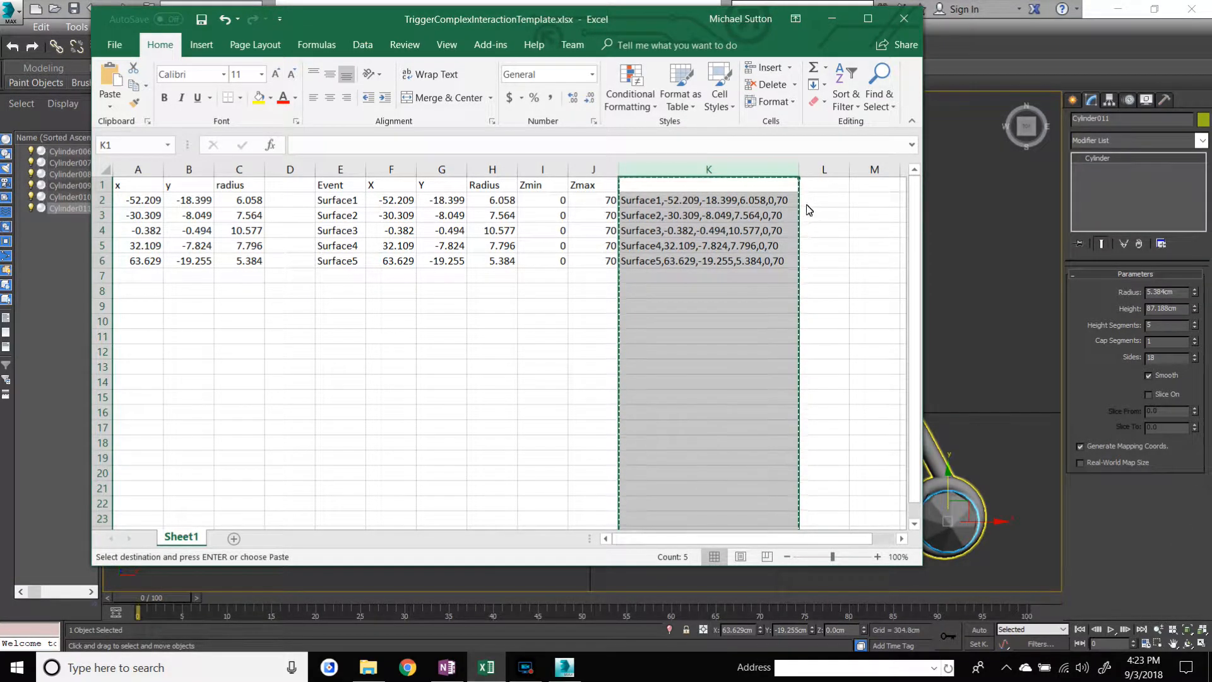
{"action": "left_click", "coordinate": [824, 172]}
{"action": "right_click", "coordinate": [824, 177]}
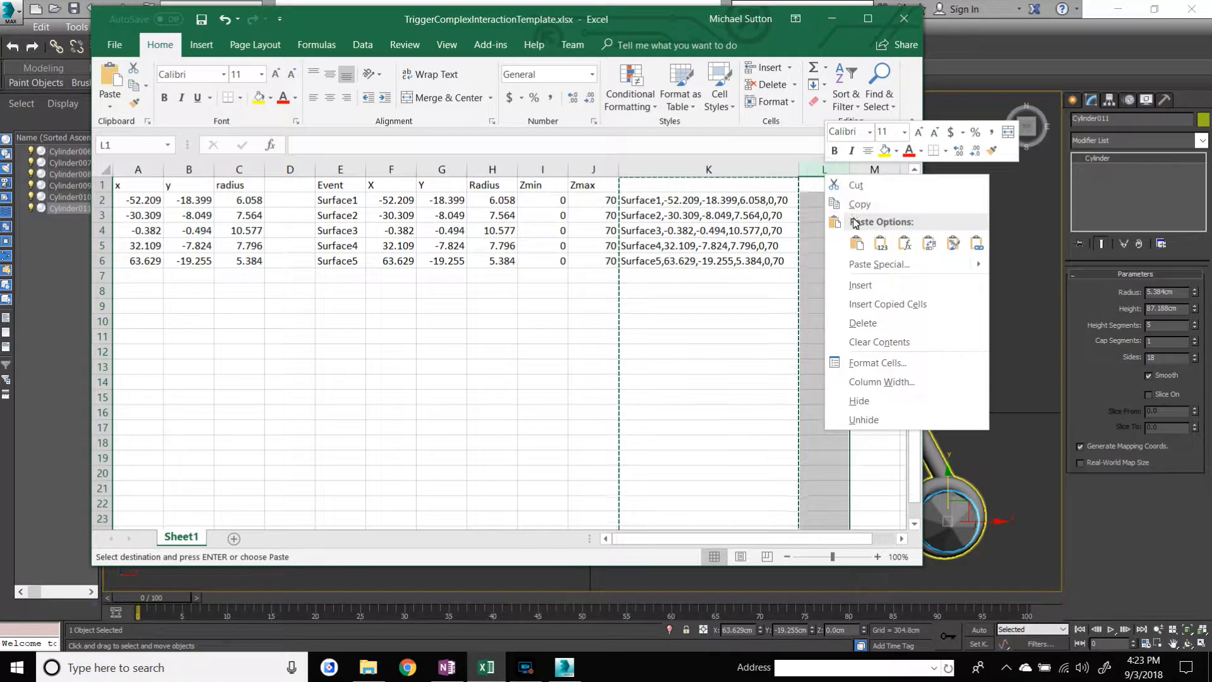
{"action": "left_click", "coordinate": [872, 238]}
{"action": "left_click_drag", "start_coordinate": [874, 430], "coordinate": [855, 346]}
{"action": "left_click", "coordinate": [855, 347]}
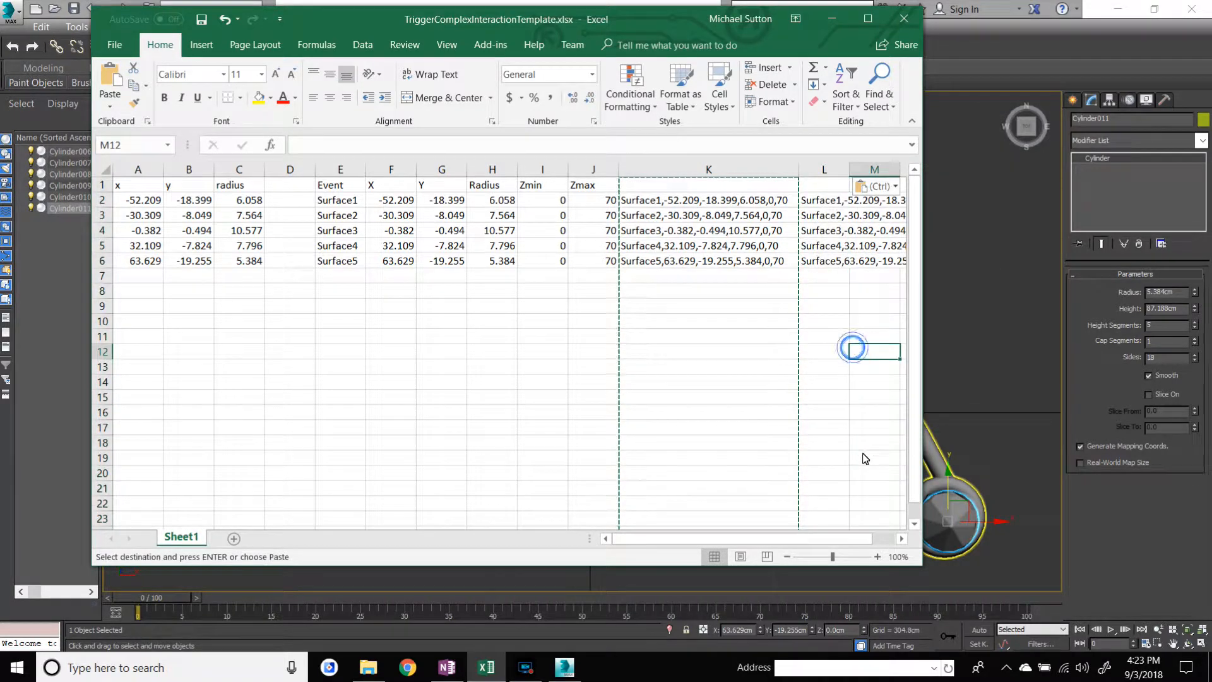
{"action": "left_click_drag", "start_coordinate": [665, 540], "coordinate": [751, 527]}
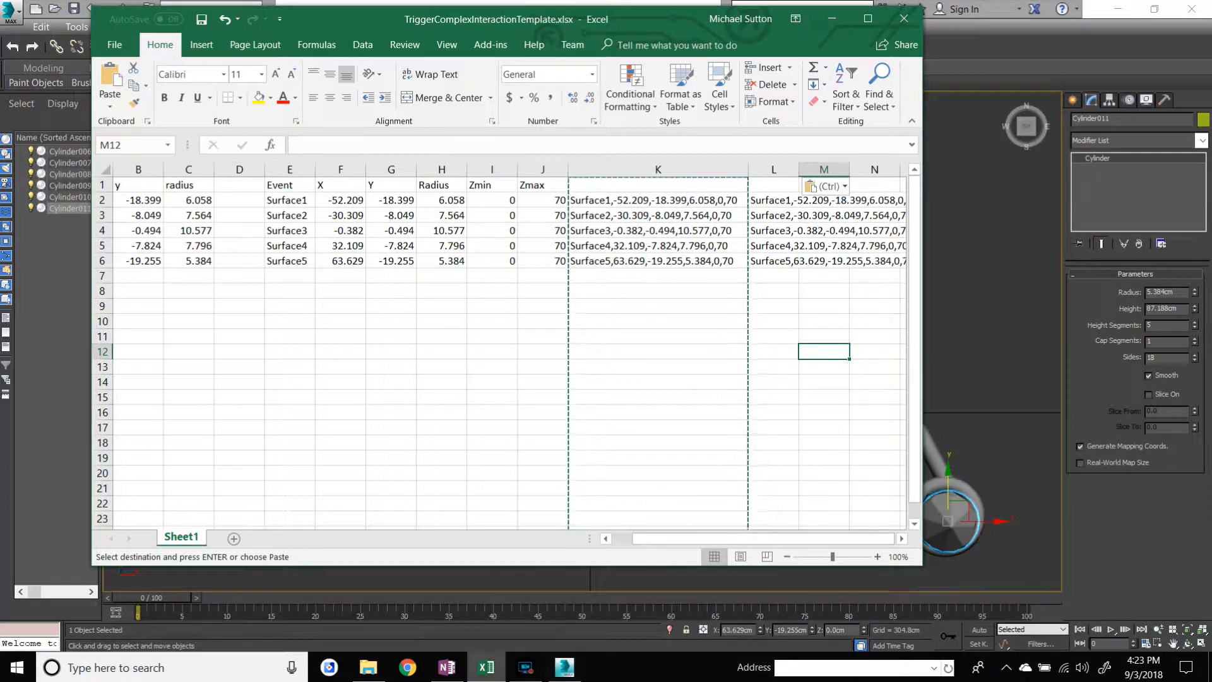
{"action": "left_click", "coordinate": [526, 667]}
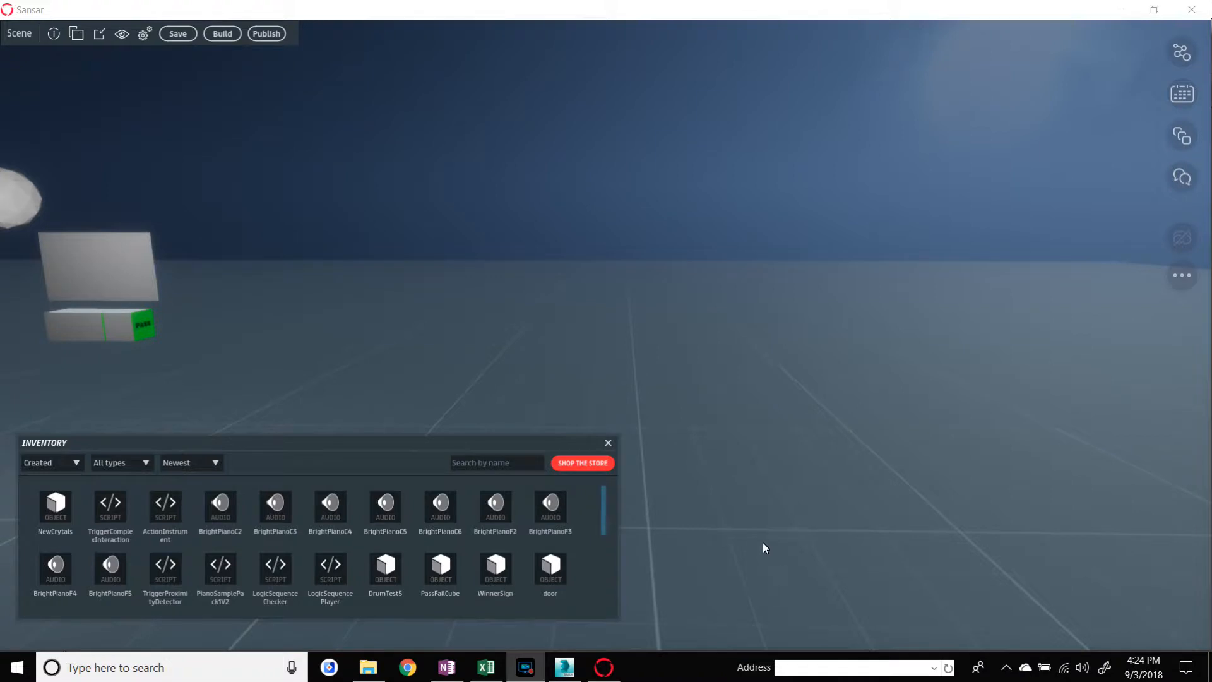
- Place the NewCrytals object from the inventory on the ground of the Sansar scene and open its properties
{"action": "left_click", "coordinate": [71, 518]}
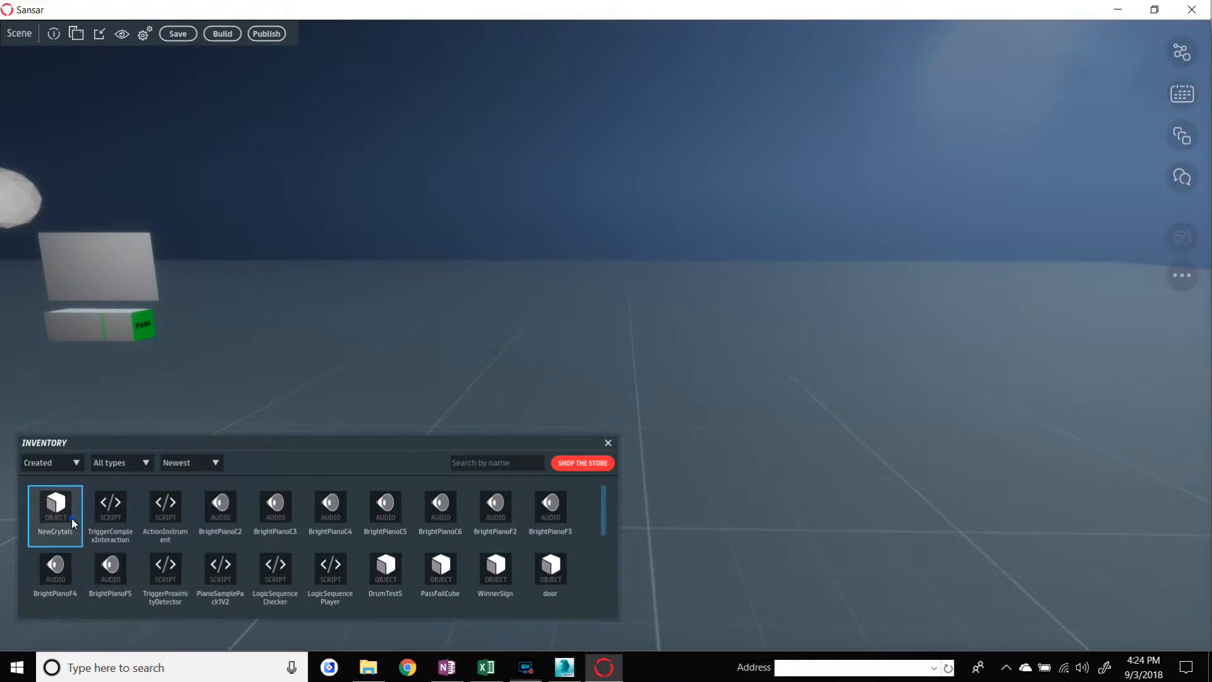
{"action": "left_click_drag", "start_coordinate": [62, 514], "coordinate": [669, 516]}
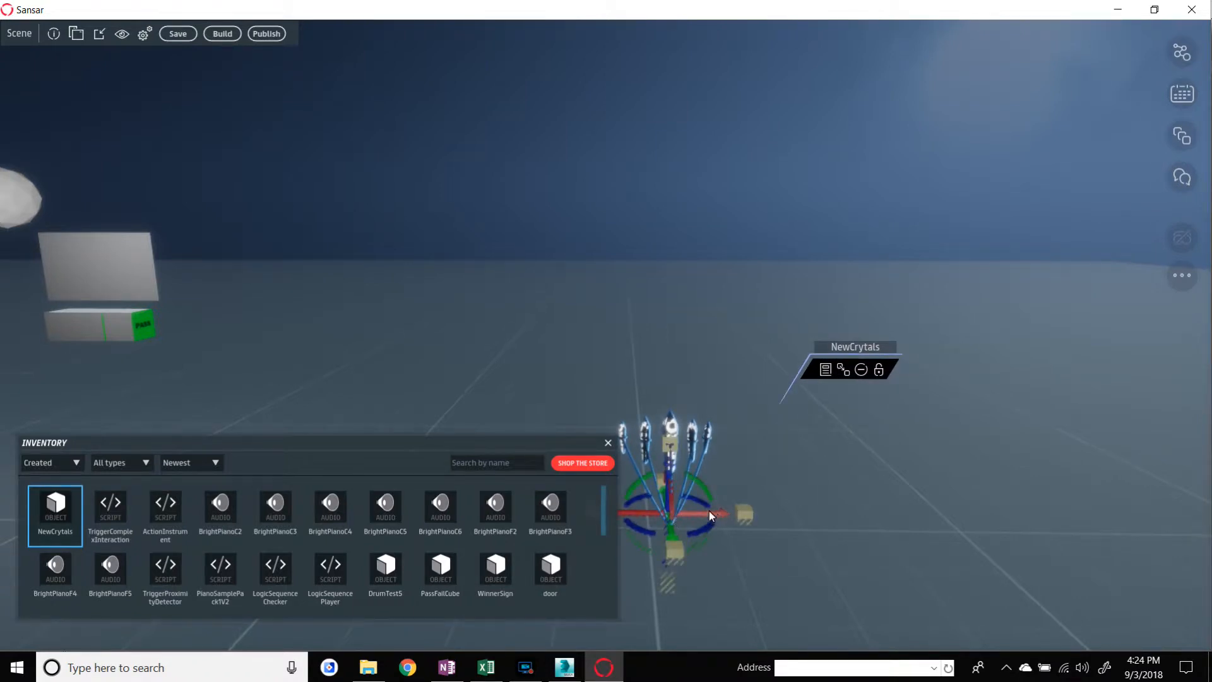
{"action": "right_click_drag", "start_coordinate": [544, 407], "coordinate": [542, 406]}
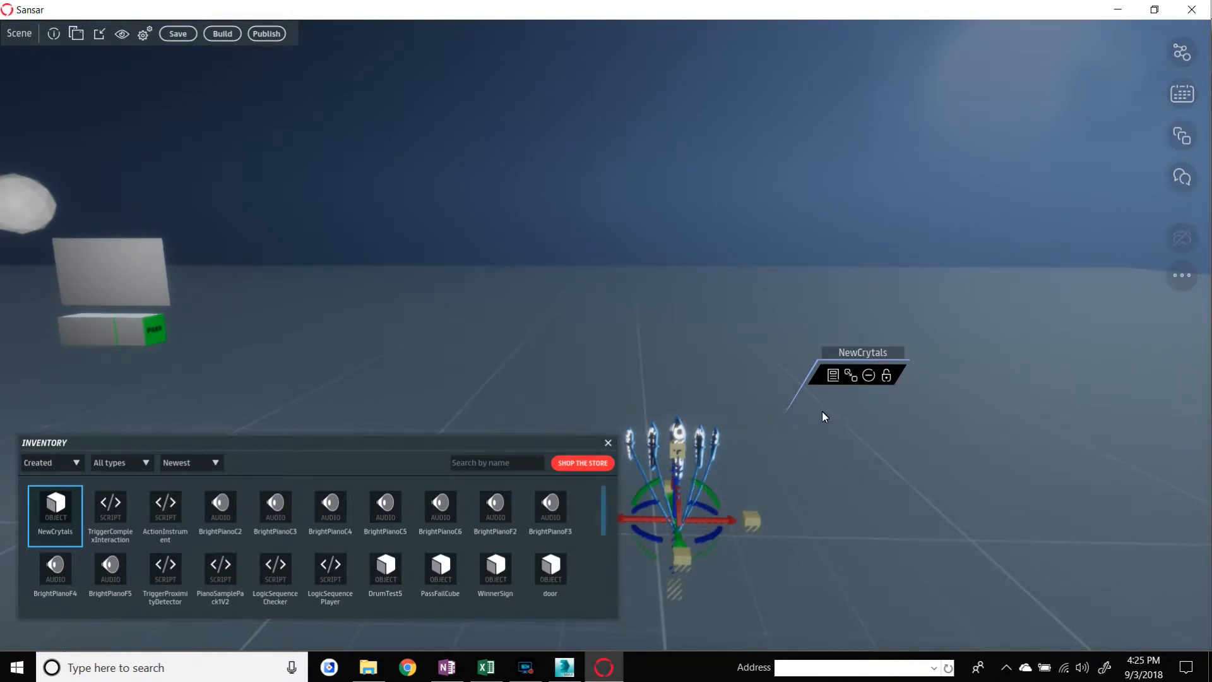
{"action": "left_click", "coordinate": [834, 379]}
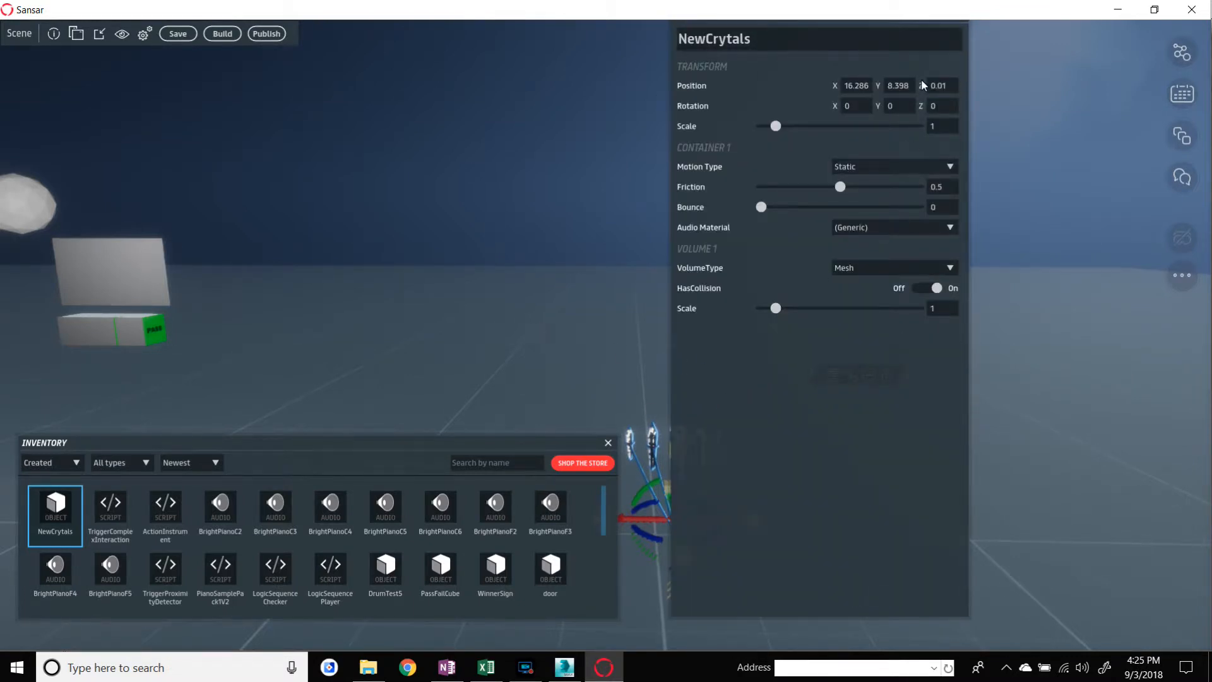
- Set the NewCrytals object's Z rotation to 180 and its position to X 16, Y 8, Z 0
{"action": "left_click", "coordinate": [947, 105]}
{"action": "type", "text": "180"}
{"action": "left_click", "coordinate": [950, 85]}
{"action": "type", "text": "0"}
{"action": "left_click", "coordinate": [854, 86]}
{"action": "key", "text": "Delete"}
{"action": "key", "text": "Delete"}
{"action": "key", "text": "Delete"}
{"action": "key", "text": "Delete"}
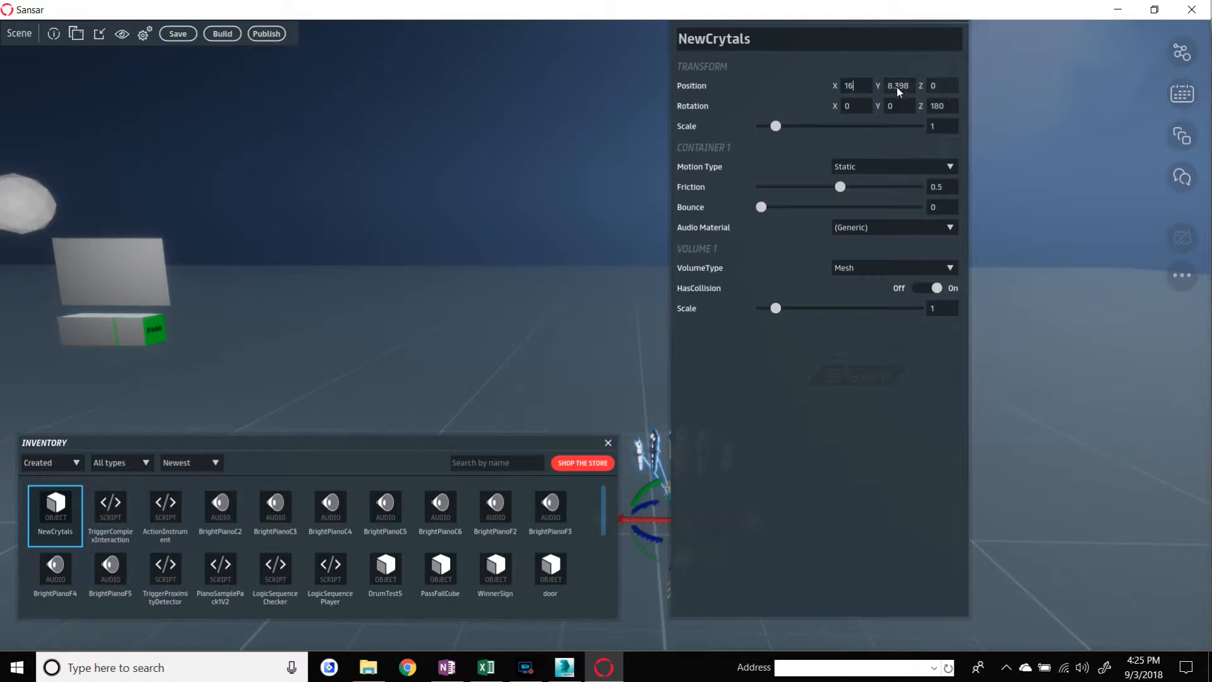
{"action": "left_click", "coordinate": [907, 84]}
{"action": "type", "text": "8"}
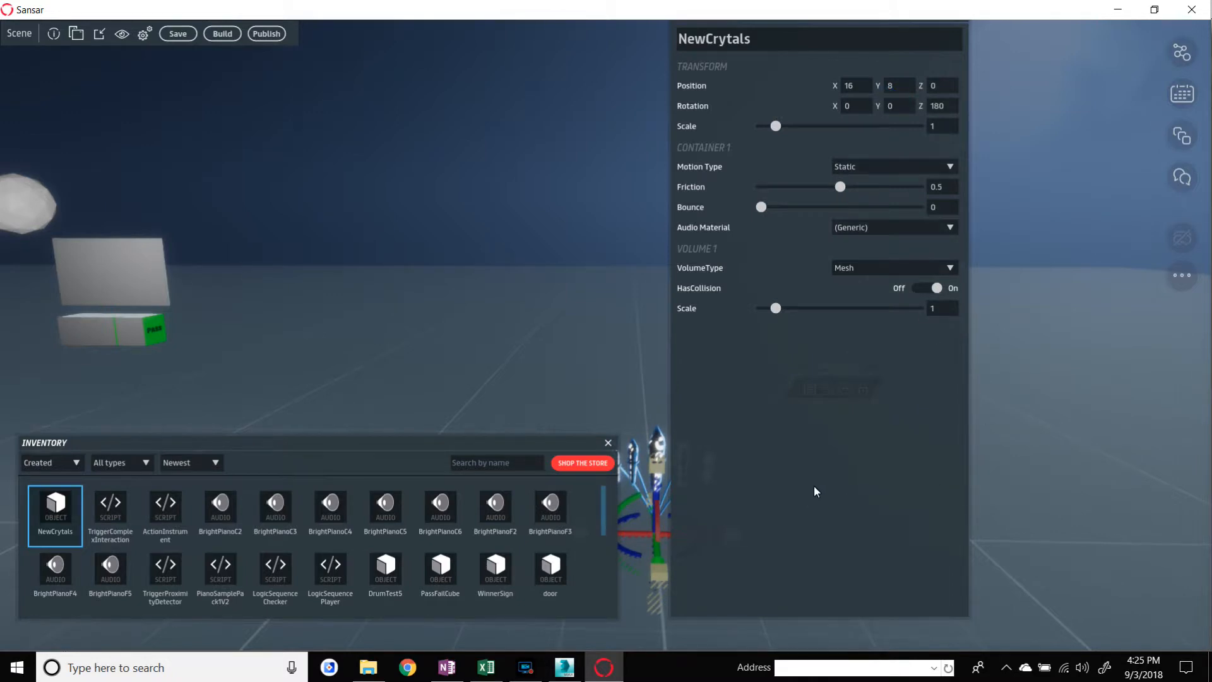
- Close the inventory and show the list of scene objects
{"action": "mouse_move", "coordinate": [485, 329]}
{"action": "right_mouse_down"}
{"action": "mouse_move", "coordinate": [515, 333]}
{"action": "mouse_move", "coordinate": [500, 332]}
{"action": "right_mouse_up"}
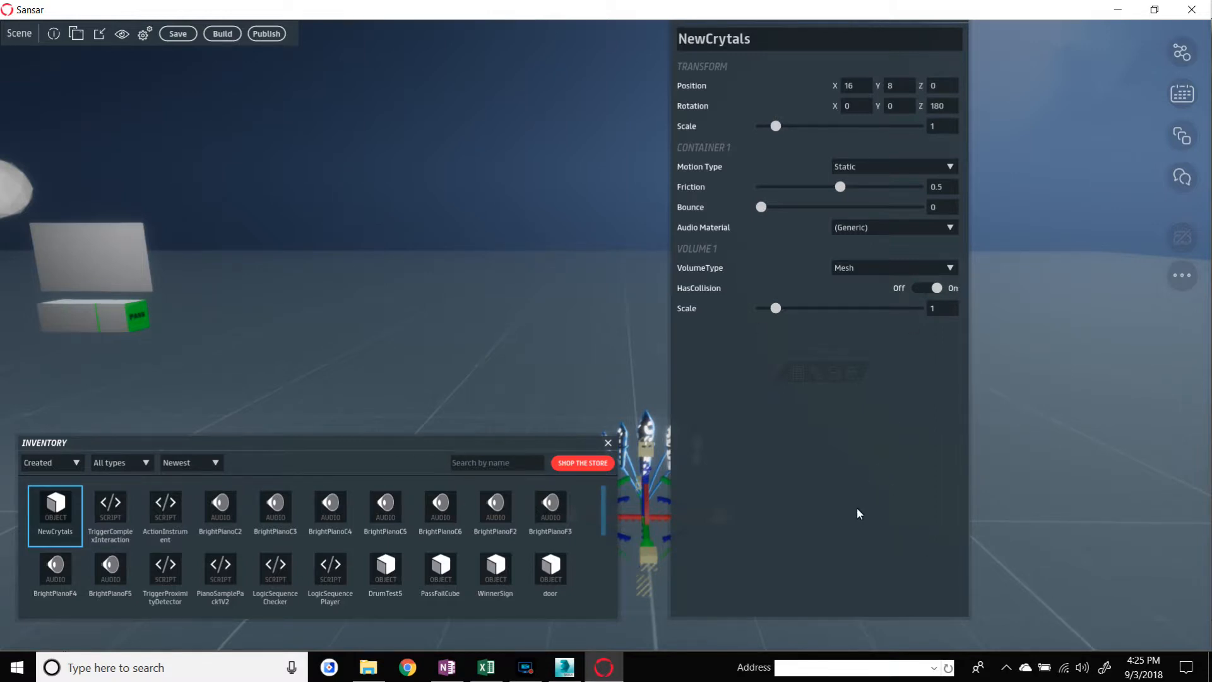
{"action": "left_click", "coordinate": [586, 404]}
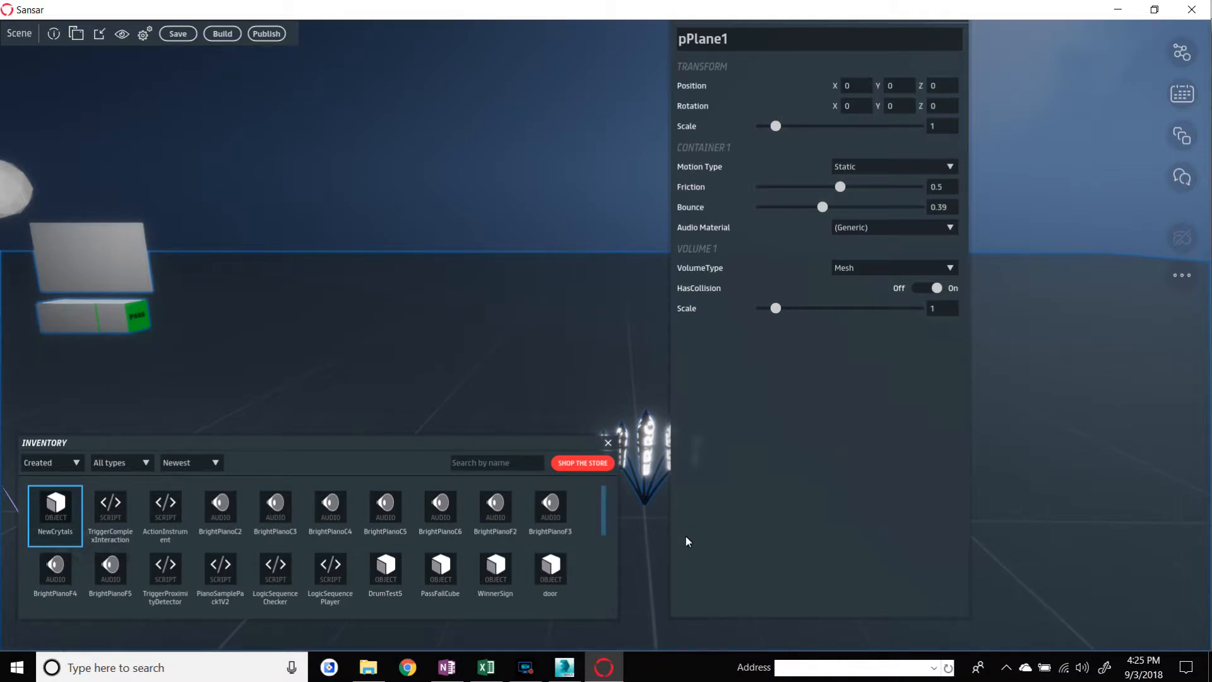
{"action": "scroll", "coordinate": [684, 536], "scroll_direction": "up", "scroll_amount": 2}
{"action": "mouse_move", "coordinate": [640, 540]}
{"action": "right_mouse_down"}
{"action": "mouse_move", "coordinate": [660, 576]}
{"action": "mouse_move", "coordinate": [646, 560]}
{"action": "right_mouse_up"}
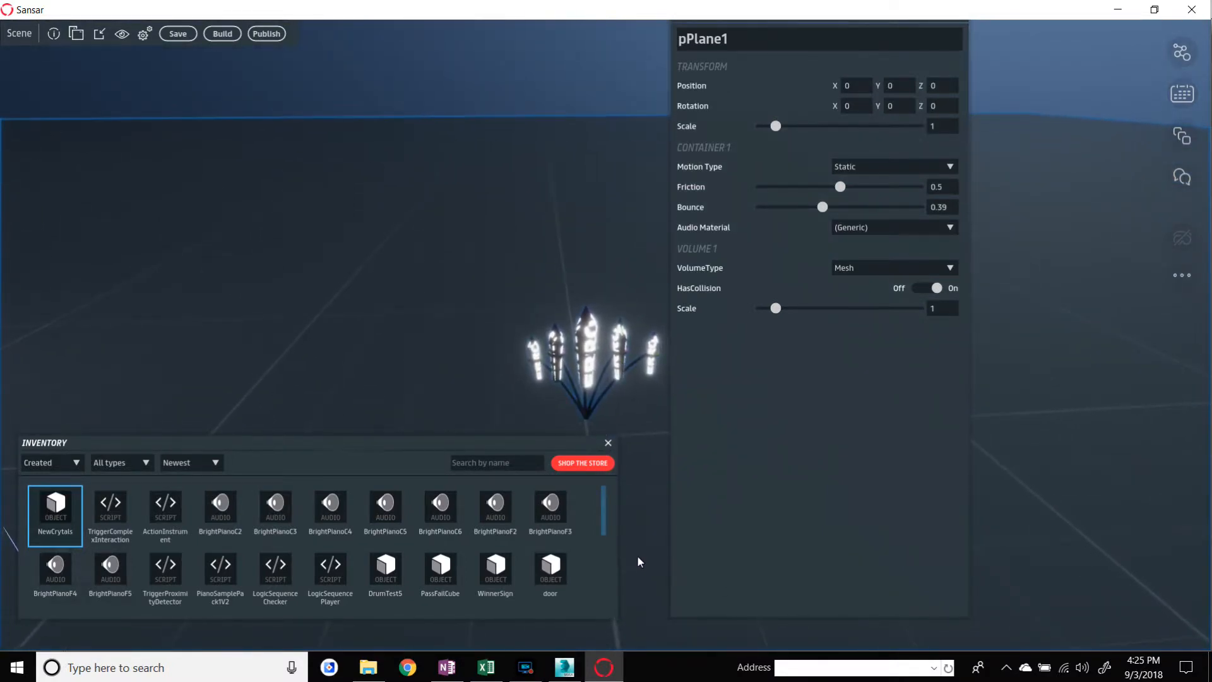
{"action": "left_click", "coordinate": [608, 443]}
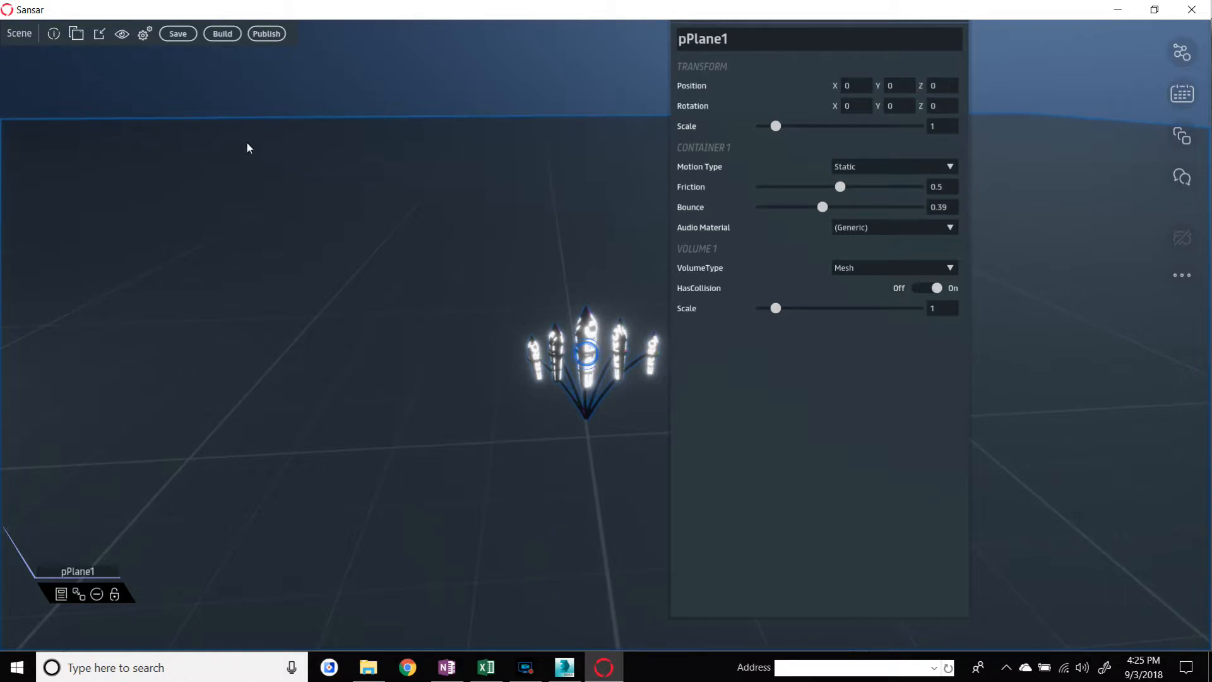
{"action": "left_click", "coordinate": [80, 33]}
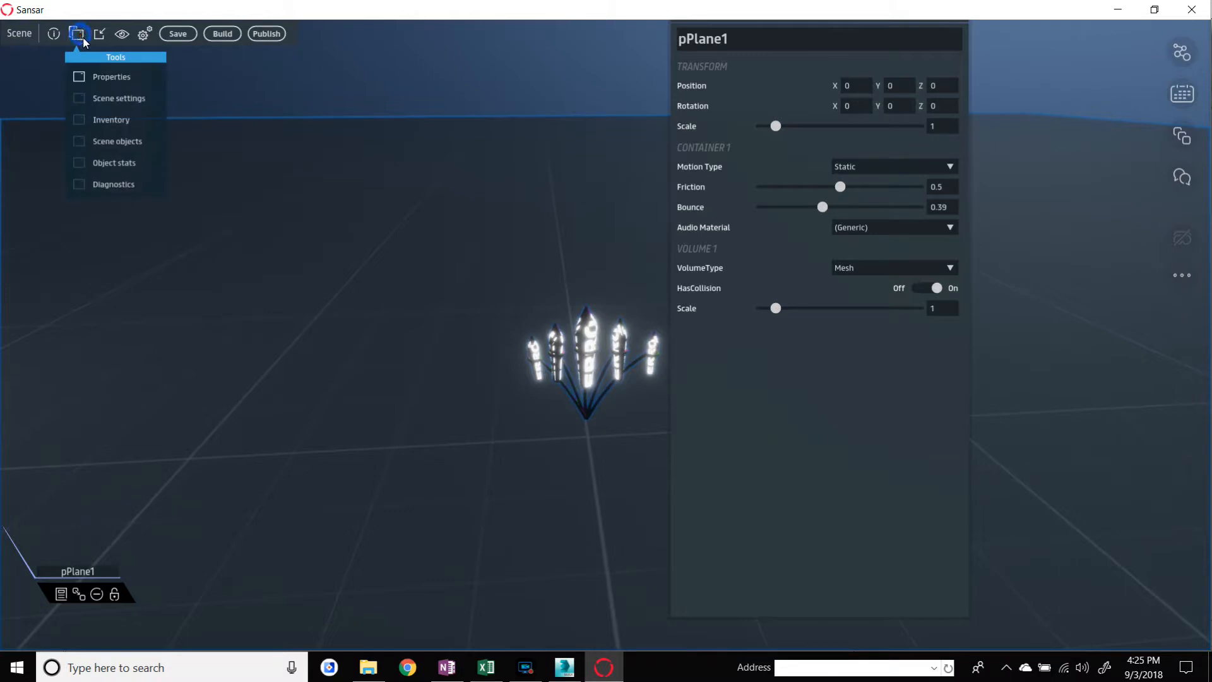
{"action": "left_click", "coordinate": [110, 101]}
{"action": "left_click", "coordinate": [86, 100]}
{"action": "left_click", "coordinate": [104, 122]}
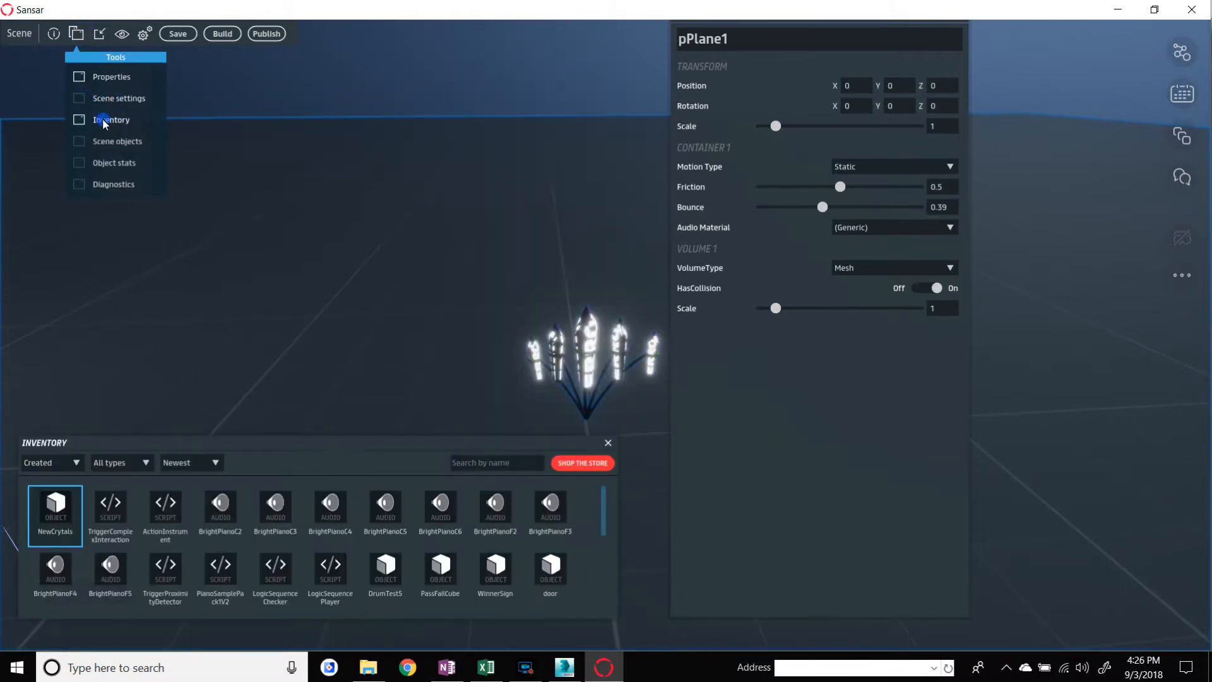
{"action": "left_click", "coordinate": [80, 121]}
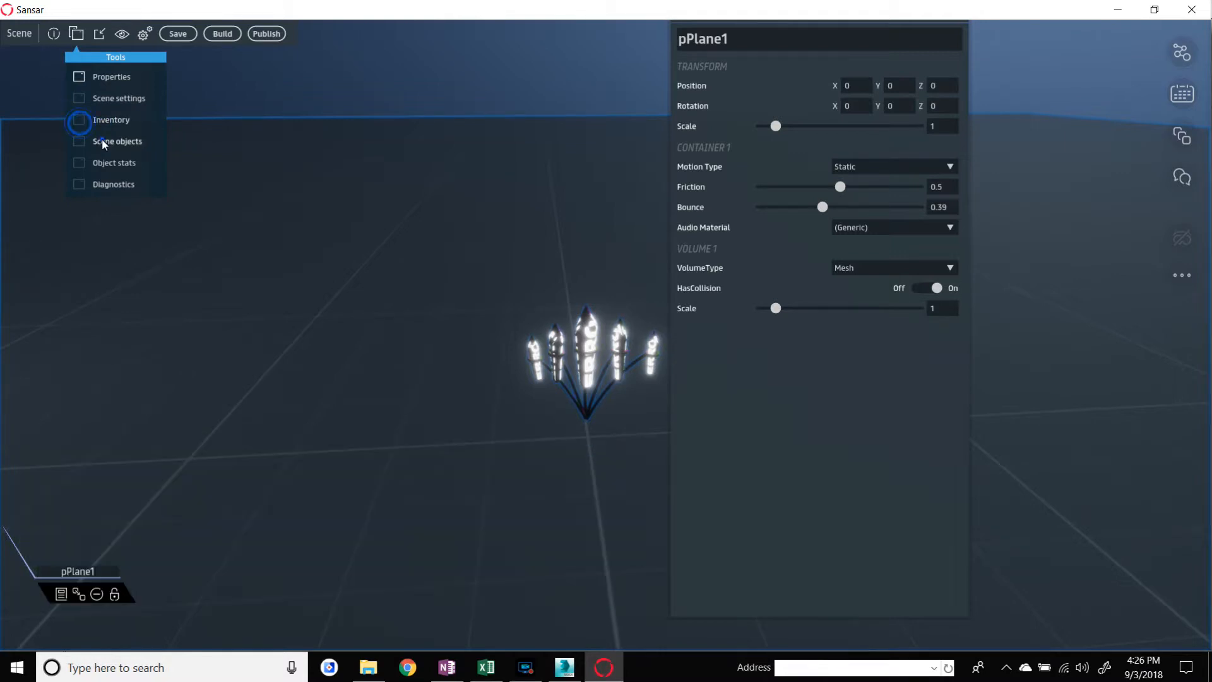
{"action": "left_click", "coordinate": [99, 140]}
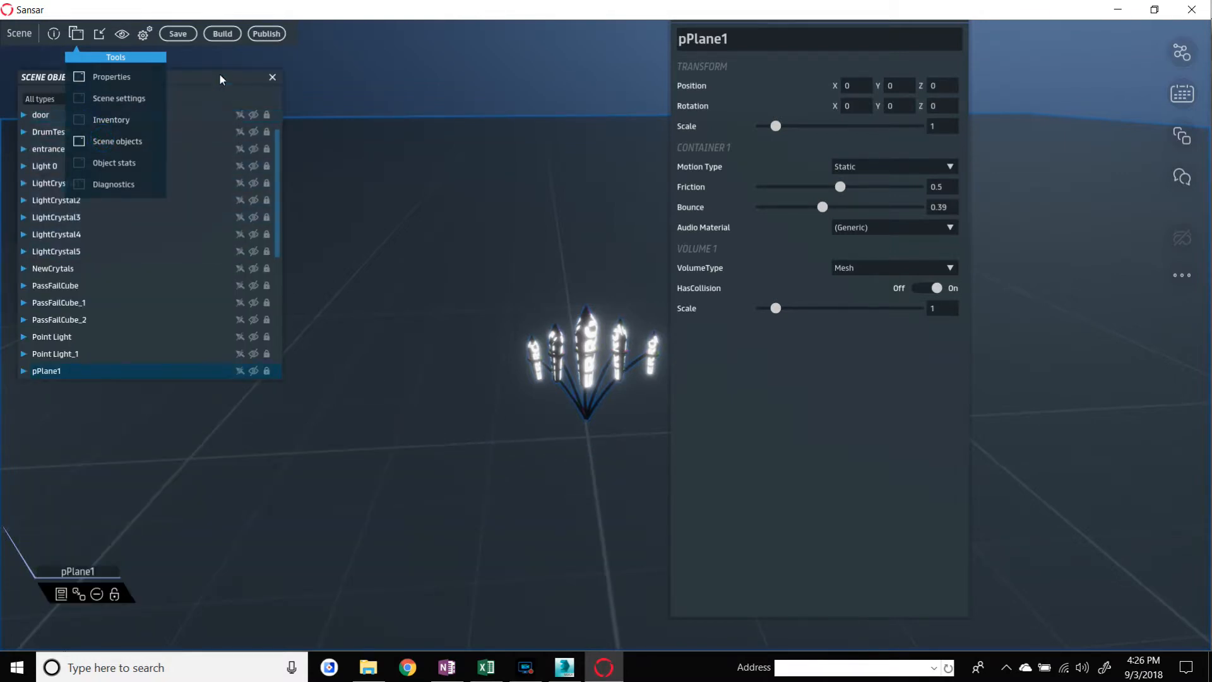
{"action": "scroll", "coordinate": [161, 323], "scroll_direction": "down", "scroll_amount": 2}
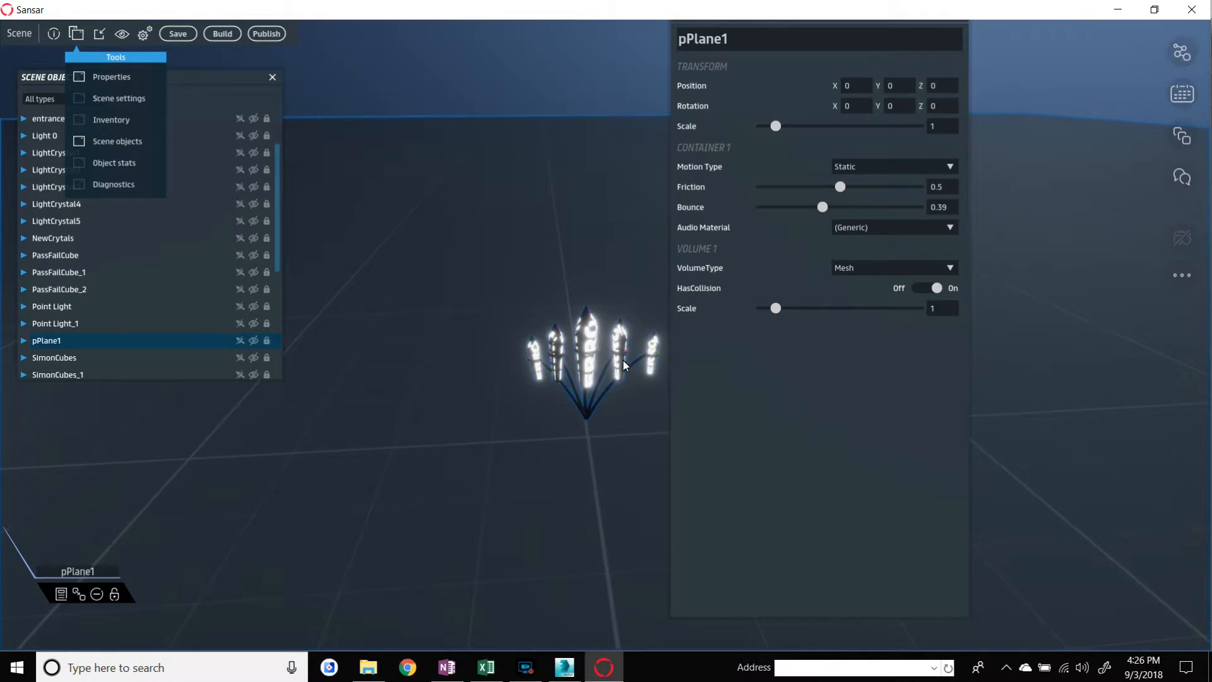
- Add a script to the NewCrytals object and assign TriggerComplexInteraction to it
{"action": "left_click", "coordinate": [582, 350]}
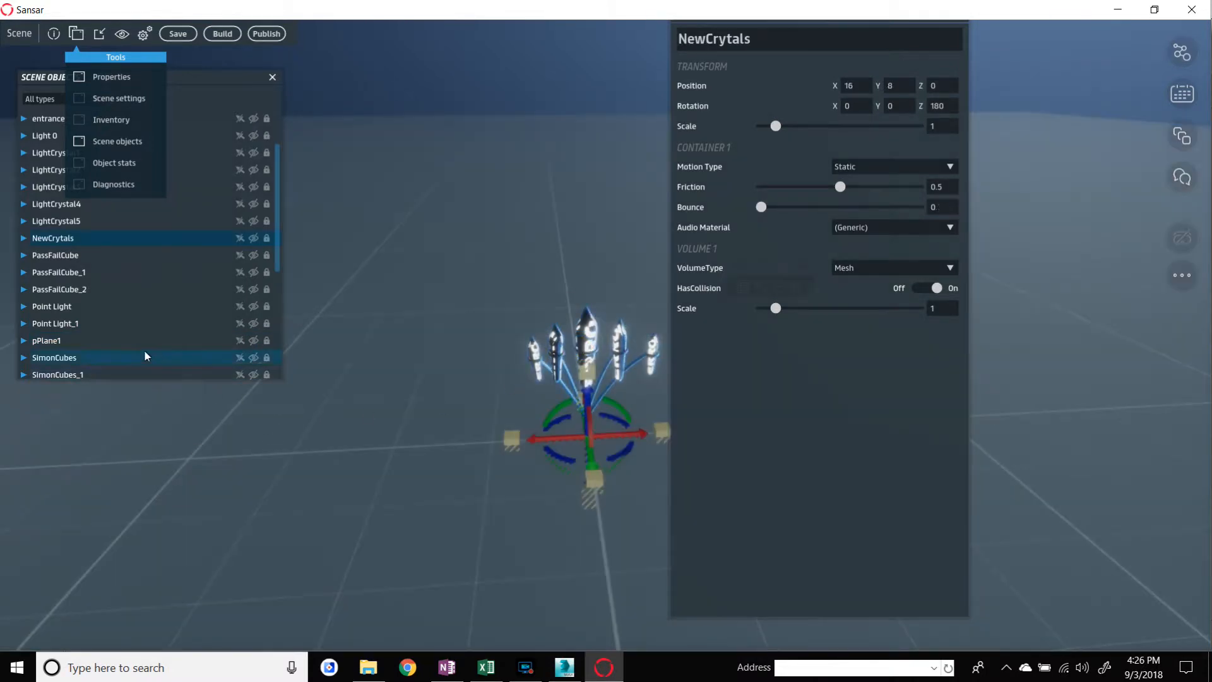
{"action": "right_click", "coordinate": [71, 237]}
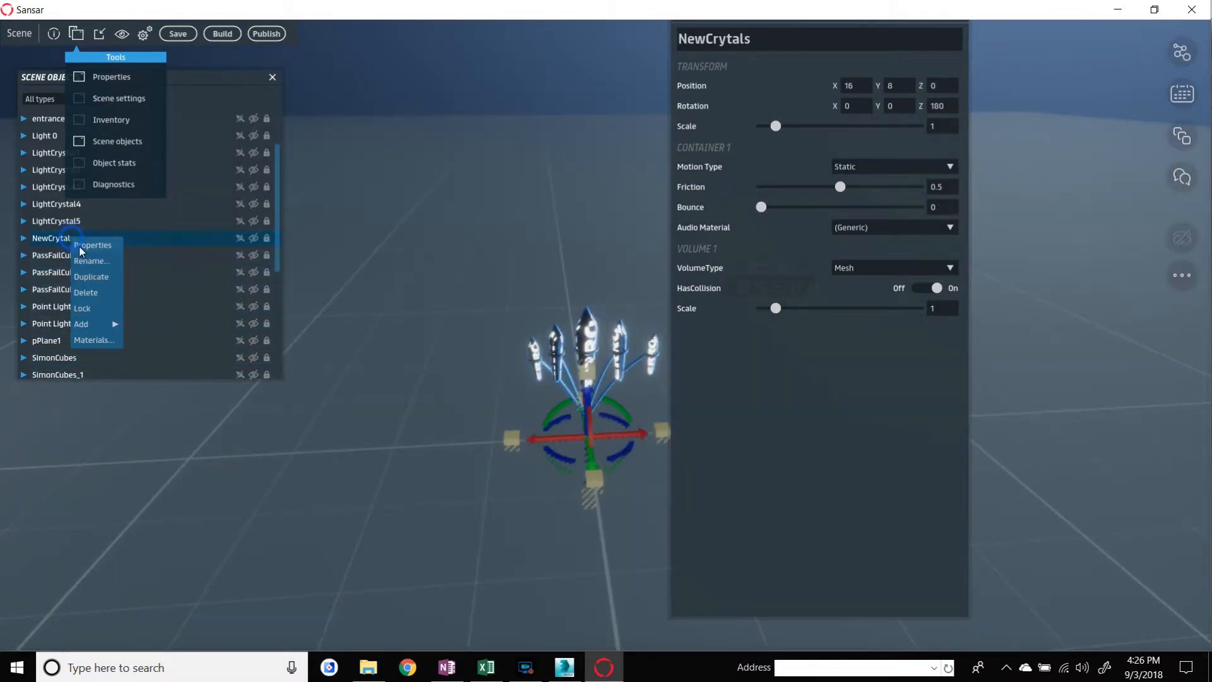
{"action": "mouse_move", "coordinate": [104, 325]}
{"action": "left_click", "coordinate": [140, 357]}
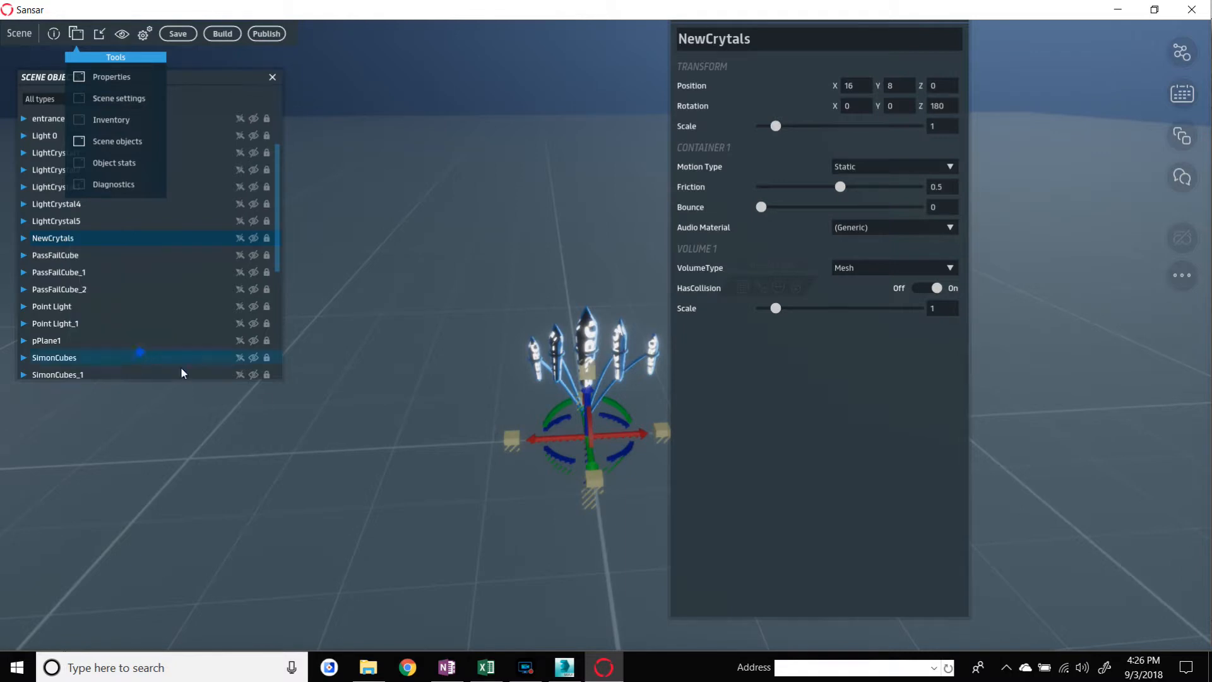
{"action": "left_click", "coordinate": [948, 350]}
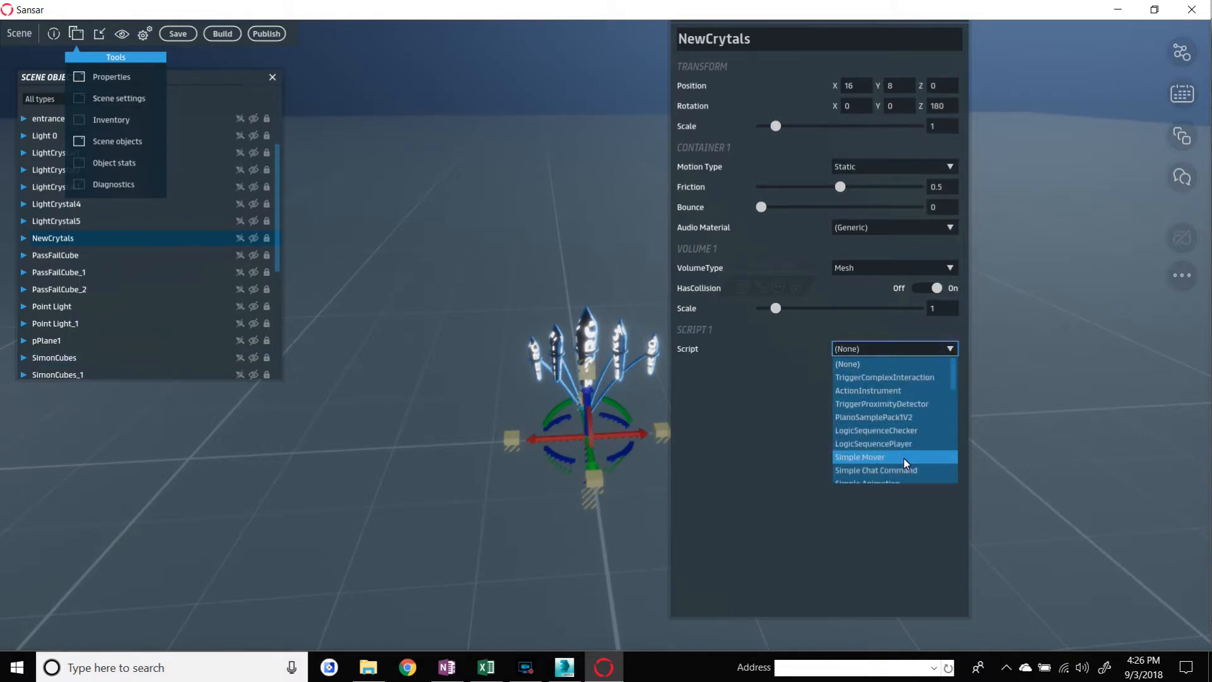
{"action": "left_click", "coordinate": [897, 377]}
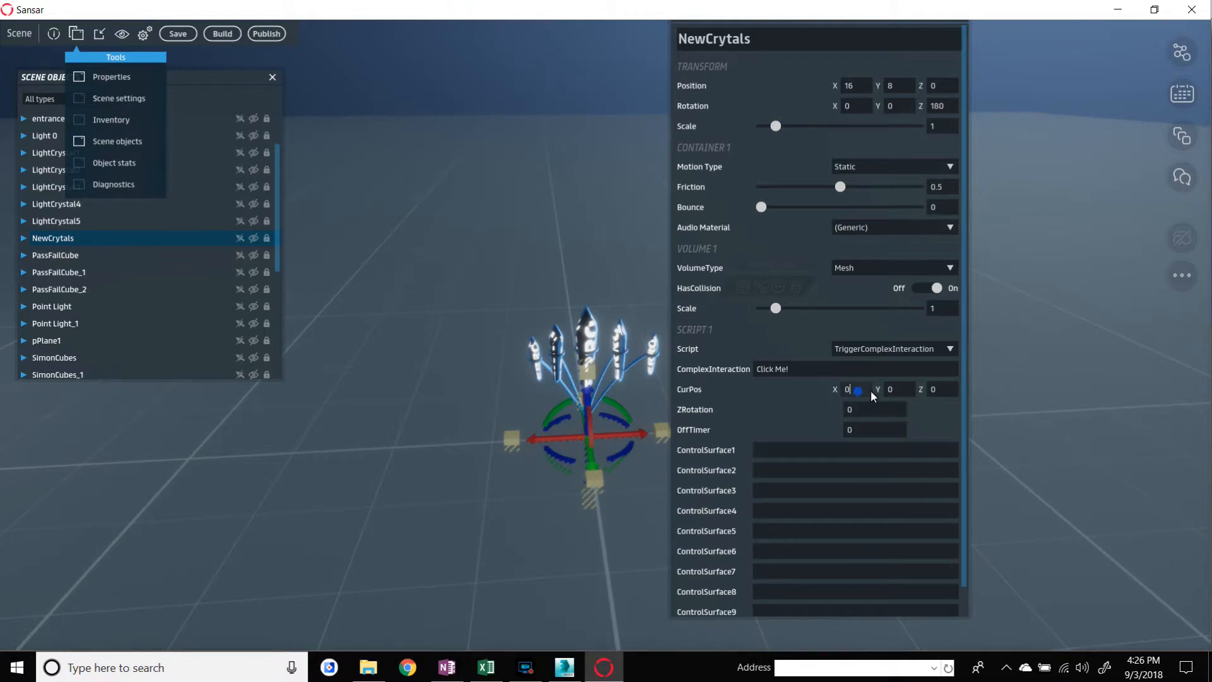
- Copy the object's X and Y position values, 16 and 8, into the script's CurPos
{"action": "left_click", "coordinate": [858, 86]}
{"action": "key", "text": "ctrl+c"}
{"action": "left_click", "coordinate": [862, 391]}
{"action": "key", "text": "ctrl+v"}
{"action": "left_click", "coordinate": [904, 85]}
{"action": "key", "text": "ctrl+c"}
{"action": "left_click", "coordinate": [903, 389]}
{"action": "key", "text": "ctrl+v"}
{"action": "left_click", "coordinate": [946, 389]}
- Set the script's ZRotation to 180 and its OffTimer to 1.2
{"action": "double_click", "coordinate": [860, 411]}
{"action": "type", "text": "180"}
{"action": "left_click", "coordinate": [862, 436]}
{"action": "double_click", "coordinate": [860, 429]}
{"action": "type", "text": "1.2"}
- Copy the Surface1 string from cell L2 of the Excel template into ControlSurface1 in Sansar
{"action": "left_click", "coordinate": [776, 453]}
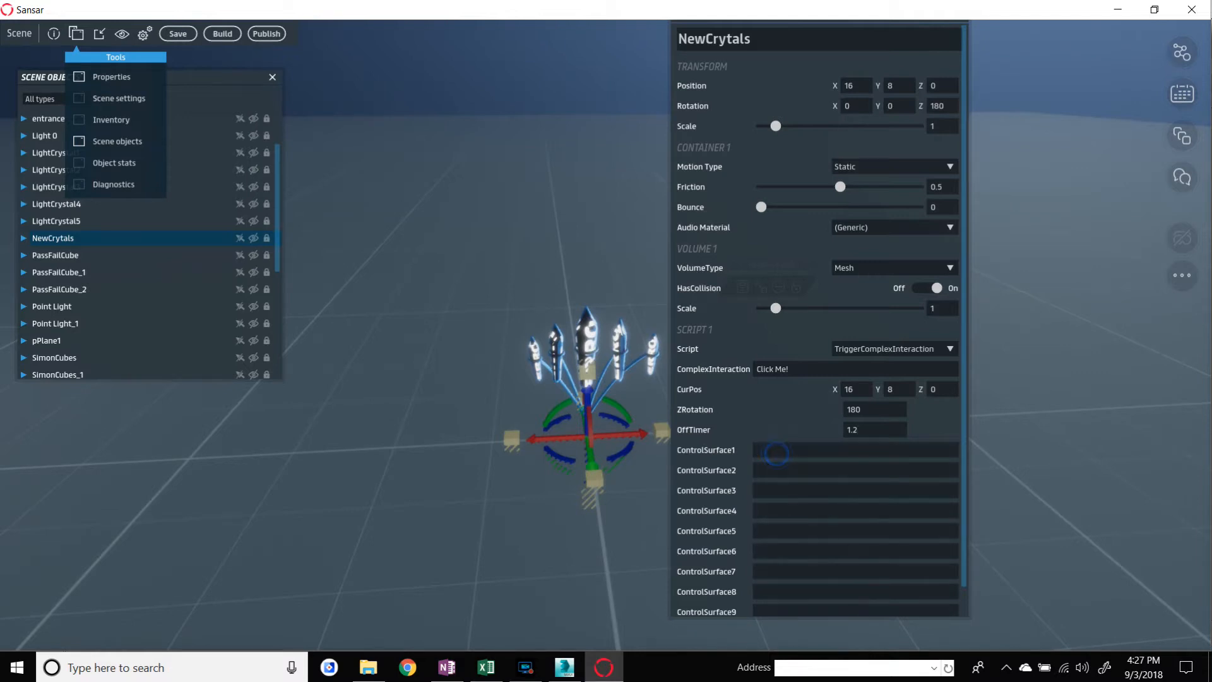
{"action": "left_click", "coordinate": [485, 670]}
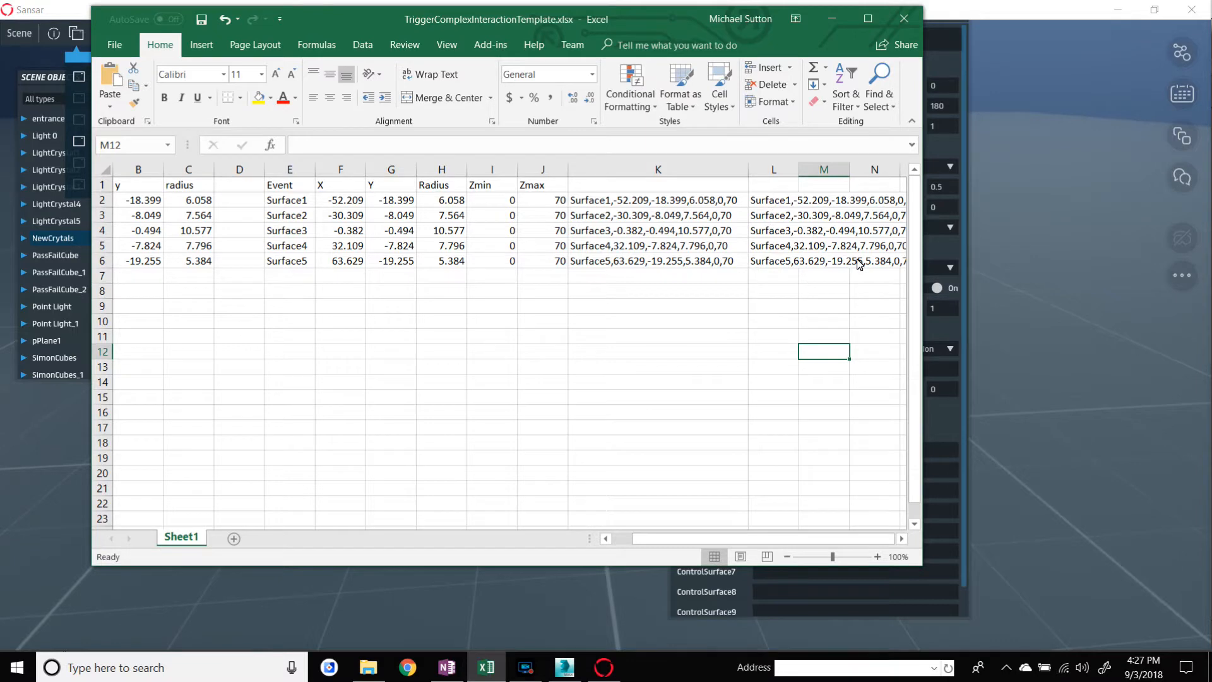
{"action": "left_click", "coordinate": [766, 200]}
{"action": "left_click_drag", "start_coordinate": [474, 146], "coordinate": [274, 144]}
{"action": "key", "text": "ctrl+c"}
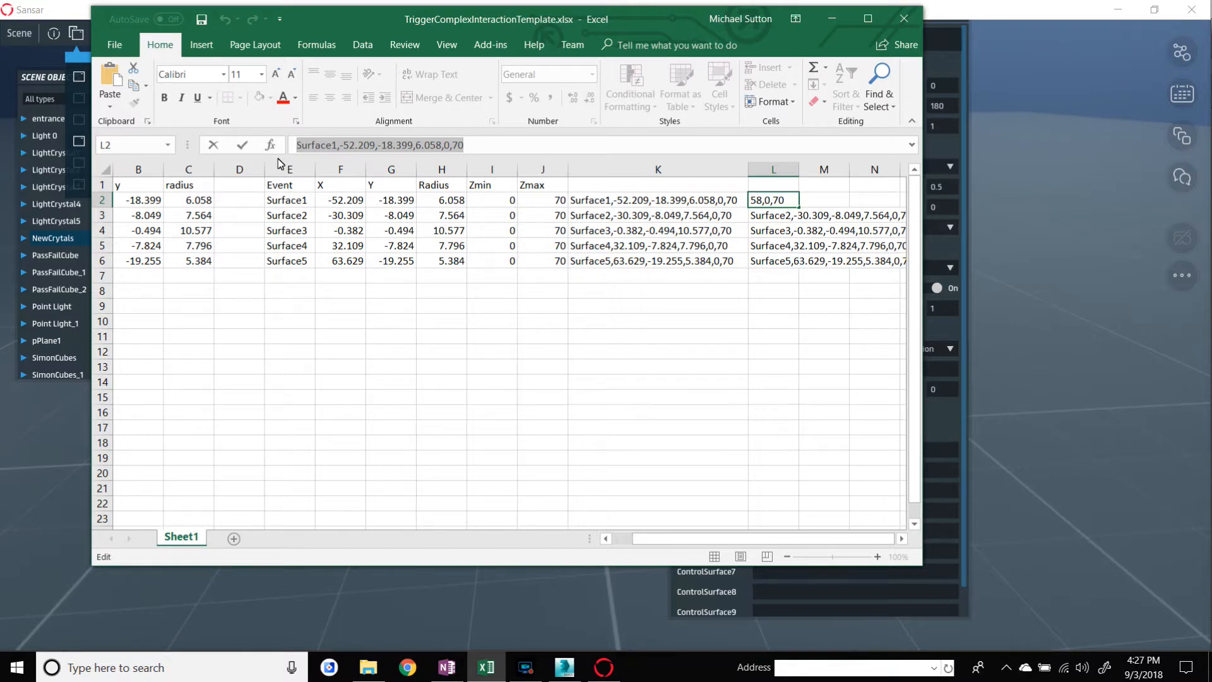
{"action": "left_click", "coordinate": [938, 444]}
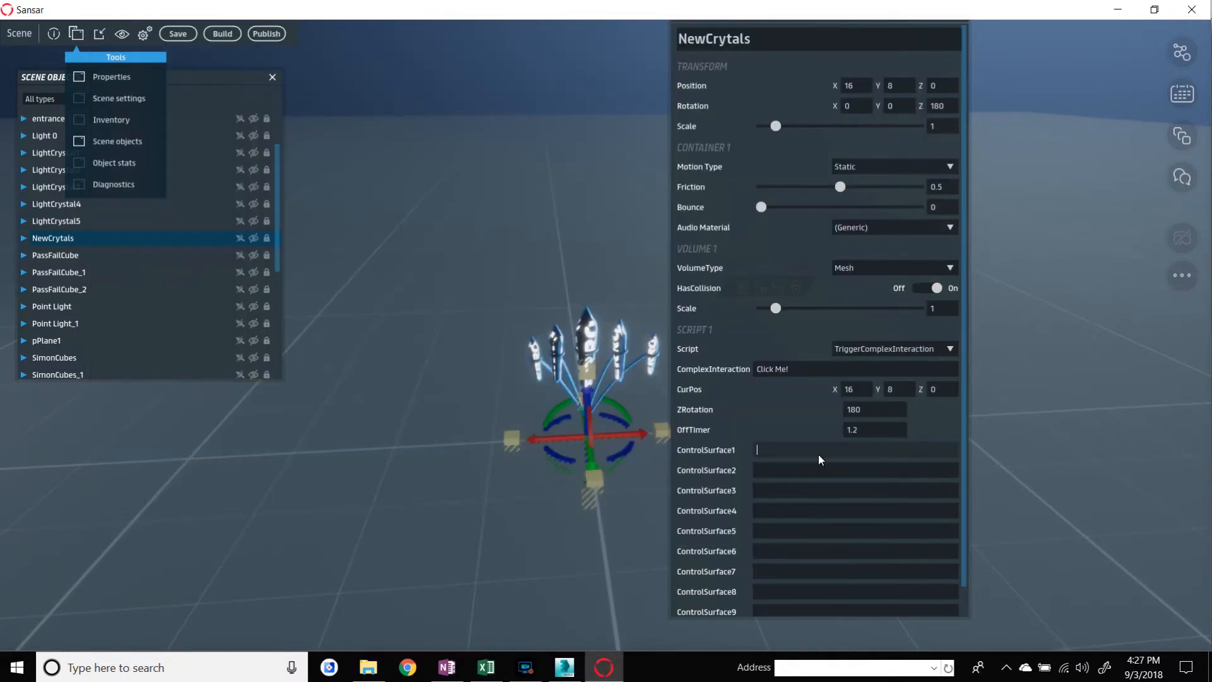
{"action": "key", "text": "ctrl+v"}
- Copy the Surface2 string from cell L3 of the Excel template into ControlSurface2 in Sansar
{"action": "left_click", "coordinate": [777, 467]}
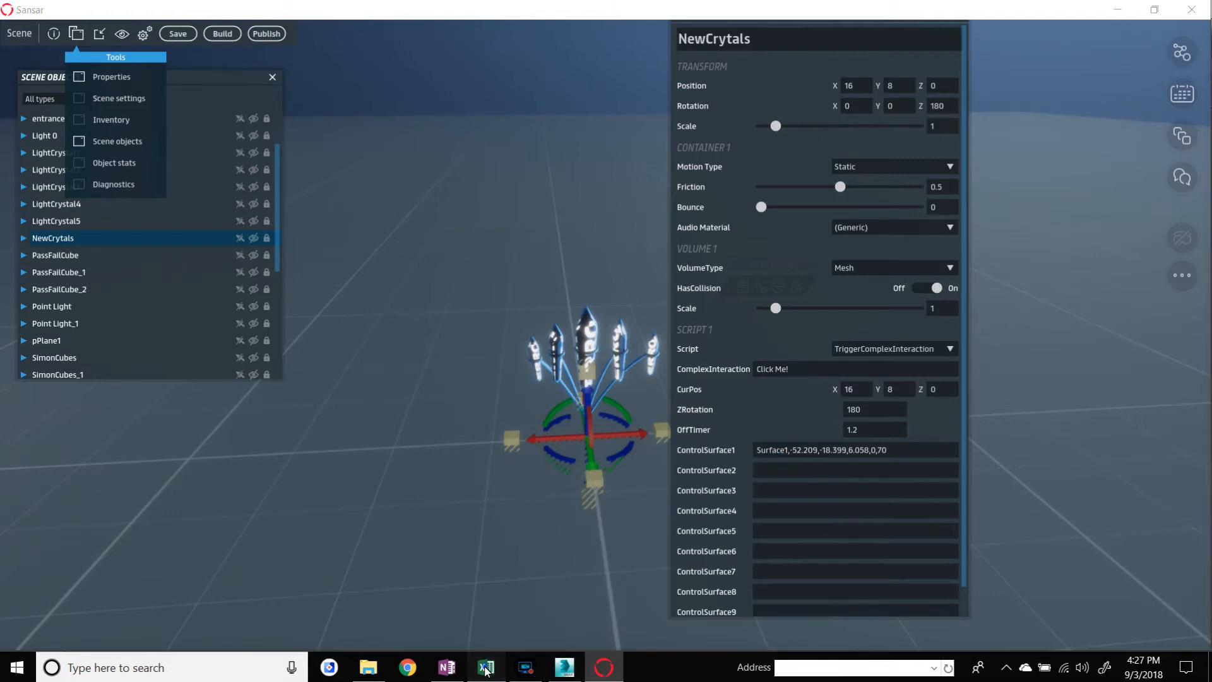
{"action": "left_click", "coordinate": [485, 668]}
{"action": "left_click", "coordinate": [778, 219]}
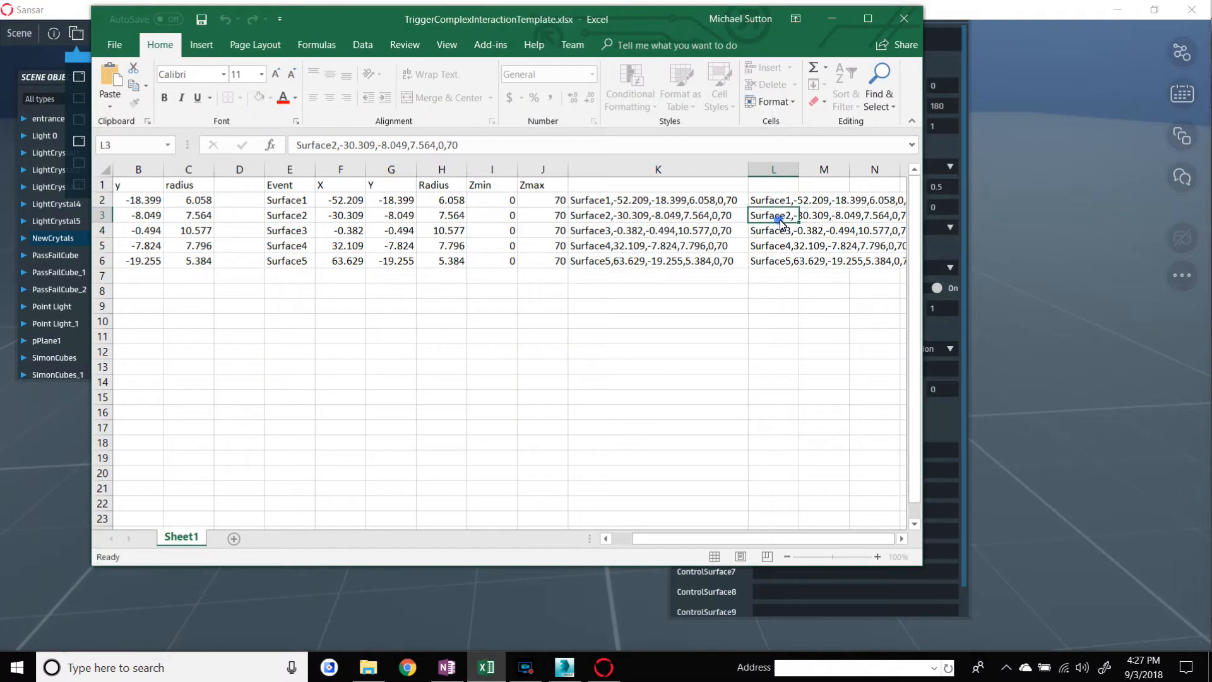
{"action": "left_click_drag", "start_coordinate": [470, 146], "coordinate": [292, 146]}
{"action": "key", "text": "ctrl+c"}
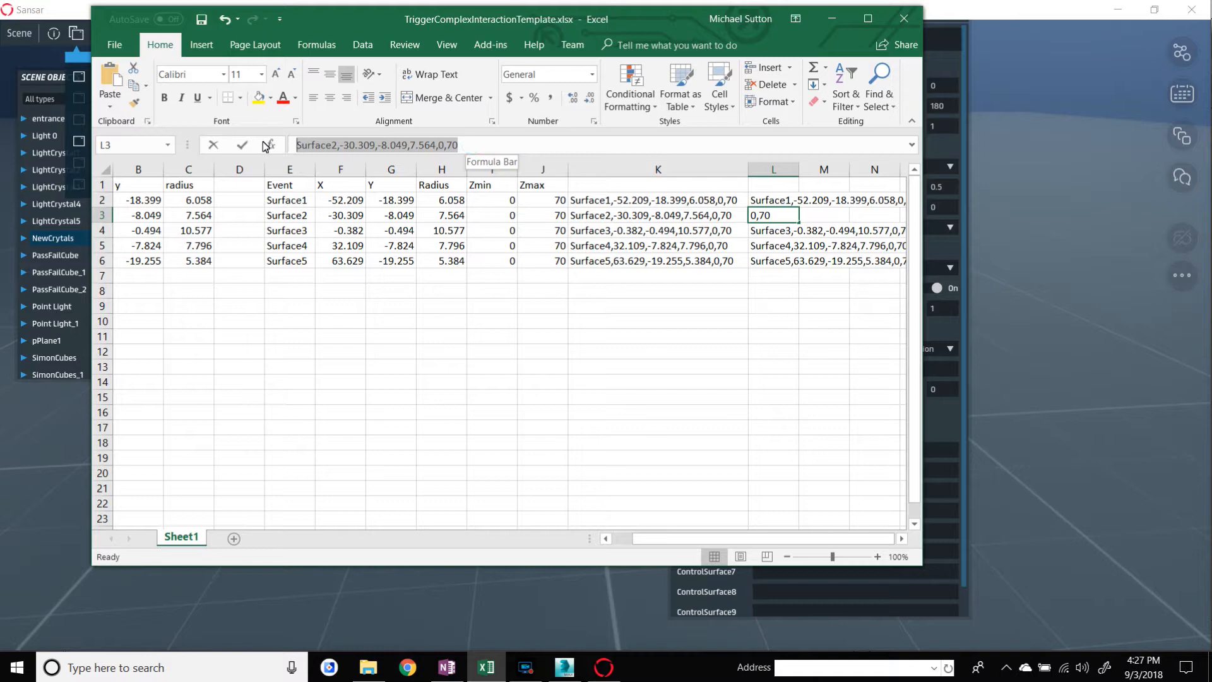
{"action": "left_click", "coordinate": [931, 470]}
{"action": "key", "text": "ctrl+v"}
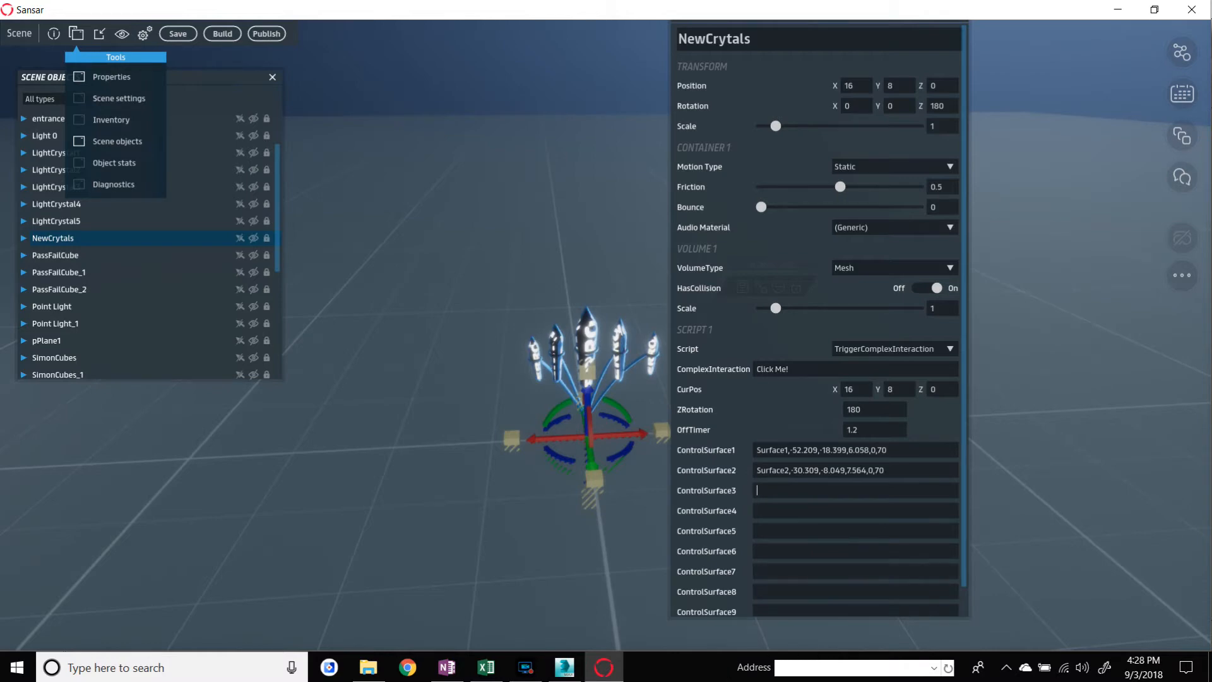
- Copy the Surface3 string from cell L4 of the Excel template into ControlSurface3 in Sansar
{"action": "left_click", "coordinate": [573, 673]}
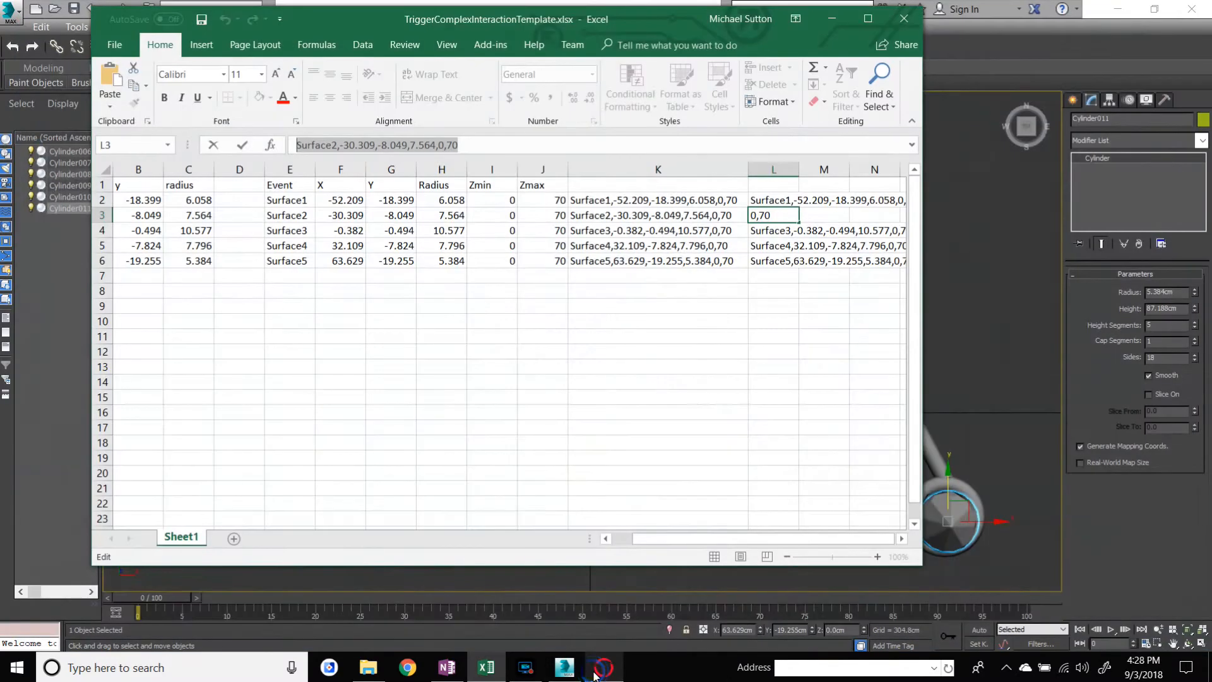
{"action": "left_click", "coordinate": [776, 238]}
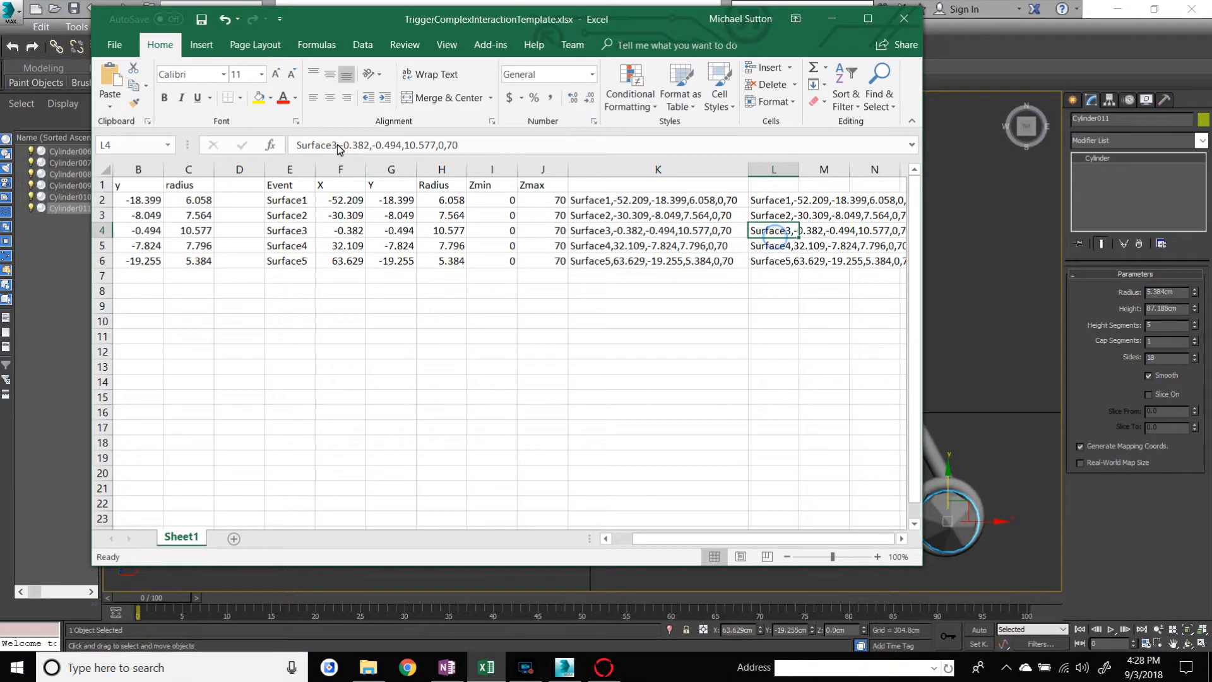
{"action": "triple_click", "coordinate": [487, 147]}
{"action": "key", "text": "ctrl+c"}
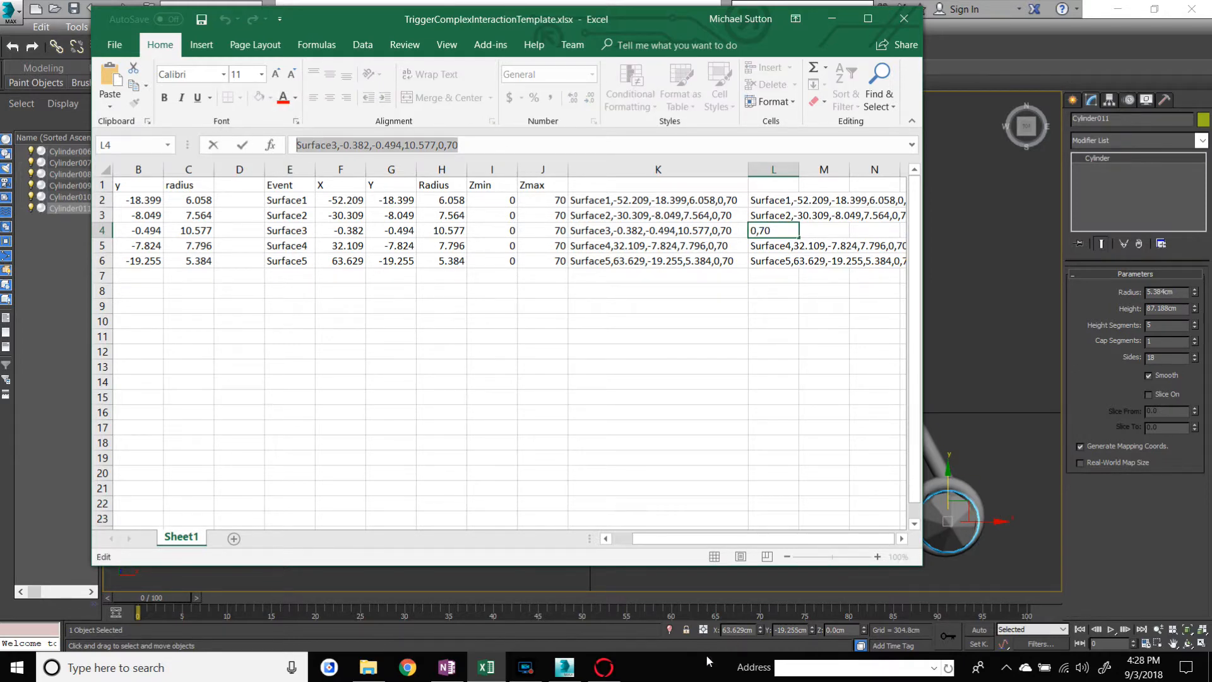
{"action": "left_click", "coordinate": [594, 674]}
{"action": "left_click", "coordinate": [779, 490]}
{"action": "key", "text": "ctrl+v"}
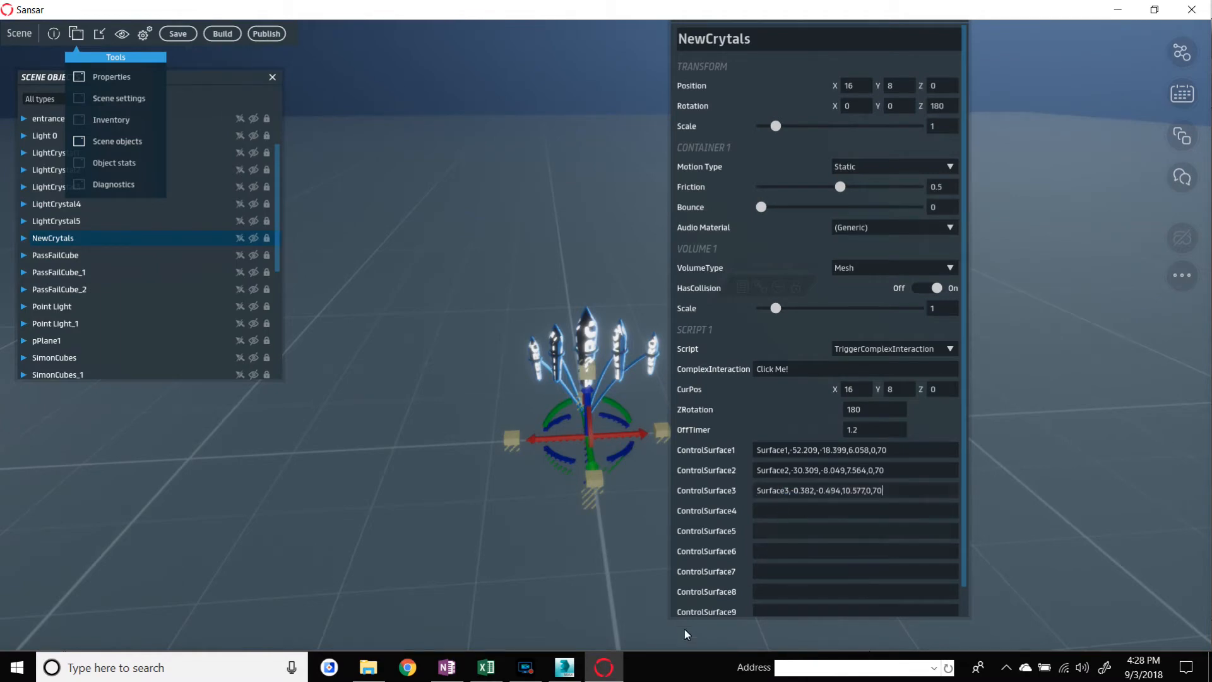
- Copy the Surface4 string from cell L5 of the Excel template into ControlSurface4 in Sansar
{"action": "left_click", "coordinate": [485, 668]}
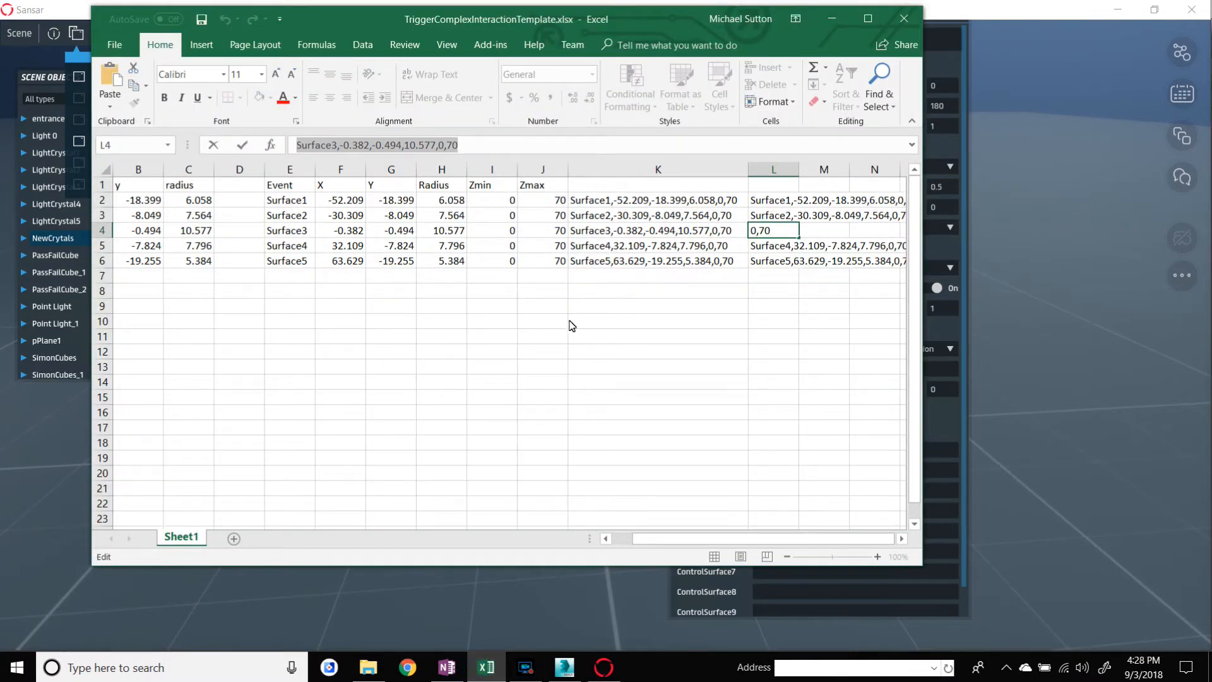
{"action": "left_click", "coordinate": [776, 248]}
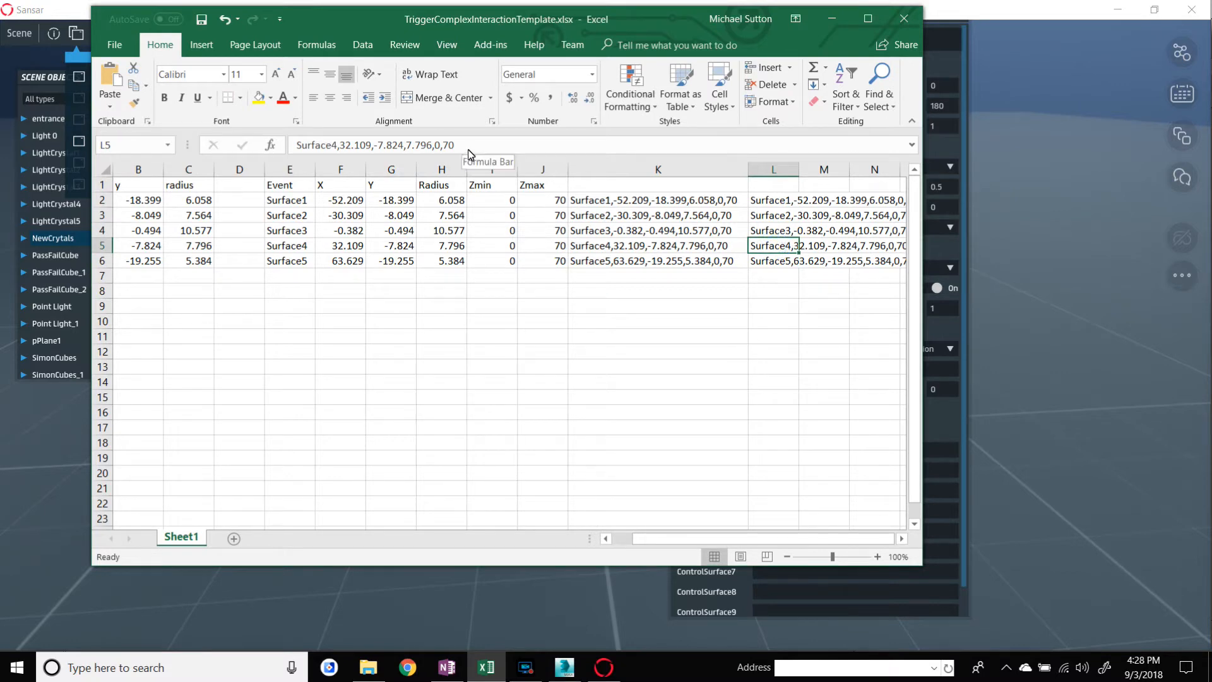
{"action": "left_click_drag", "start_coordinate": [465, 145], "coordinate": [227, 132]}
{"action": "key", "text": "ctrl+c"}
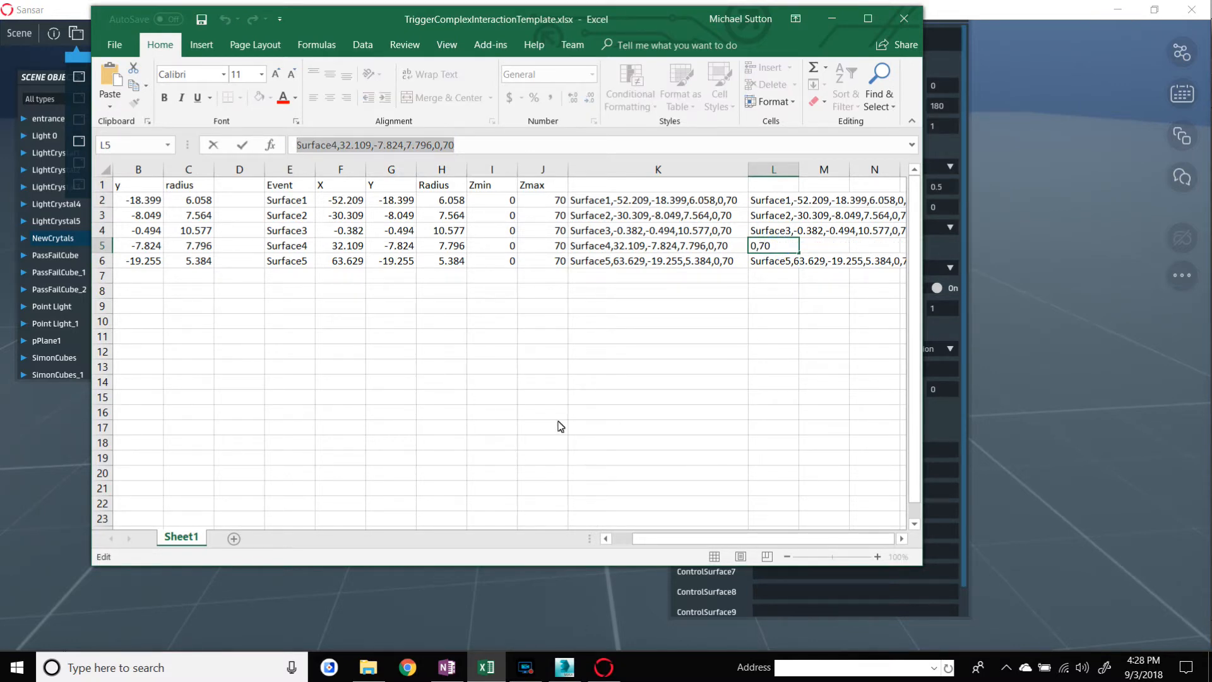
{"action": "left_click", "coordinate": [941, 486]}
{"action": "left_click", "coordinate": [808, 510]}
{"action": "key", "text": "ctrl+v"}
- Copy the Surface5 string from cell L6 of the Excel template into ControlSurface5 in Sansar
{"action": "left_click", "coordinate": [772, 530]}
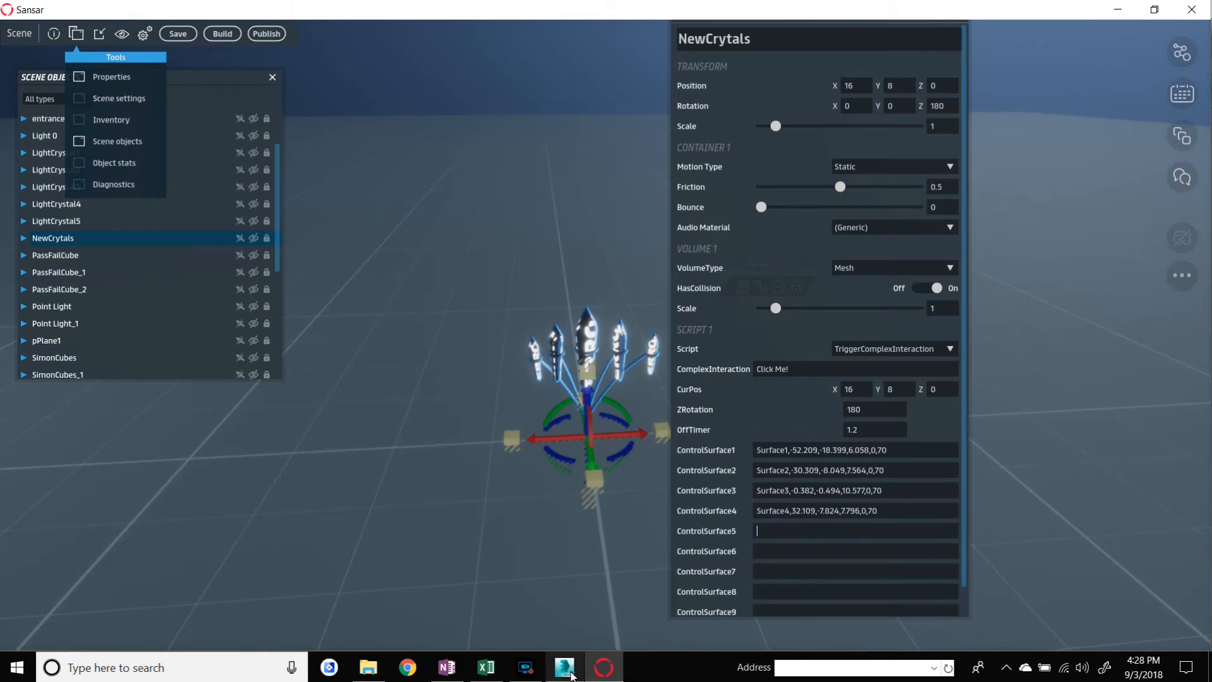
{"action": "mouse_move", "coordinate": [574, 674]}
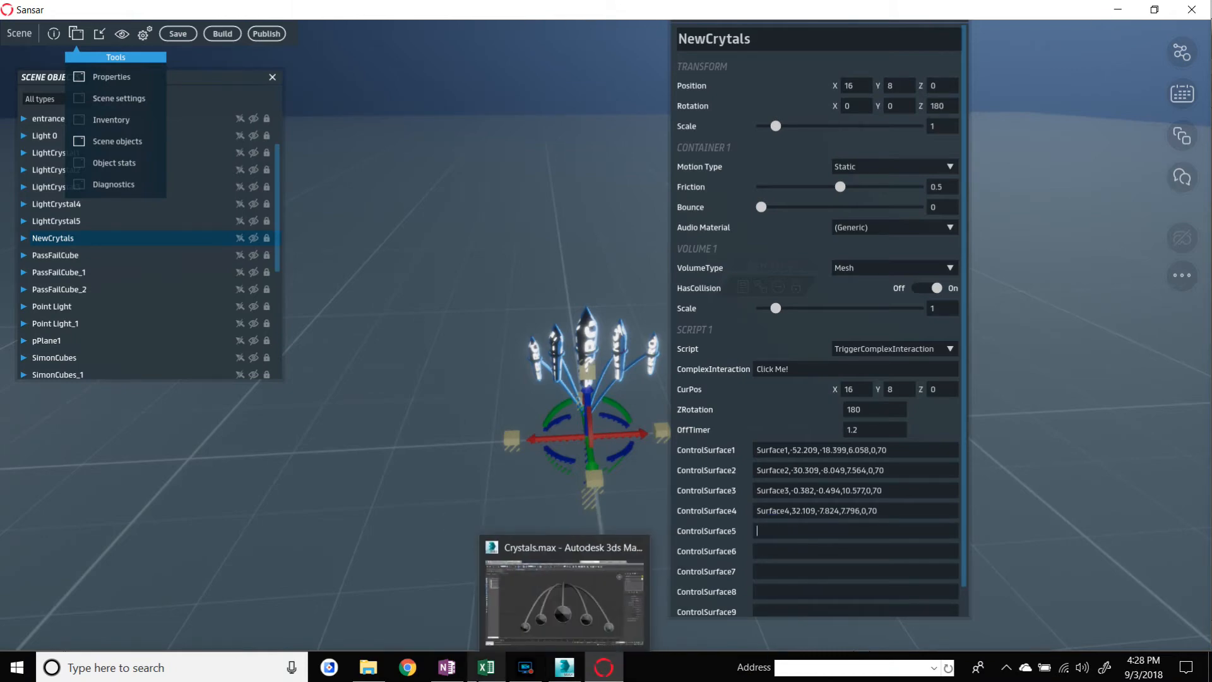
{"action": "left_click", "coordinate": [486, 667]}
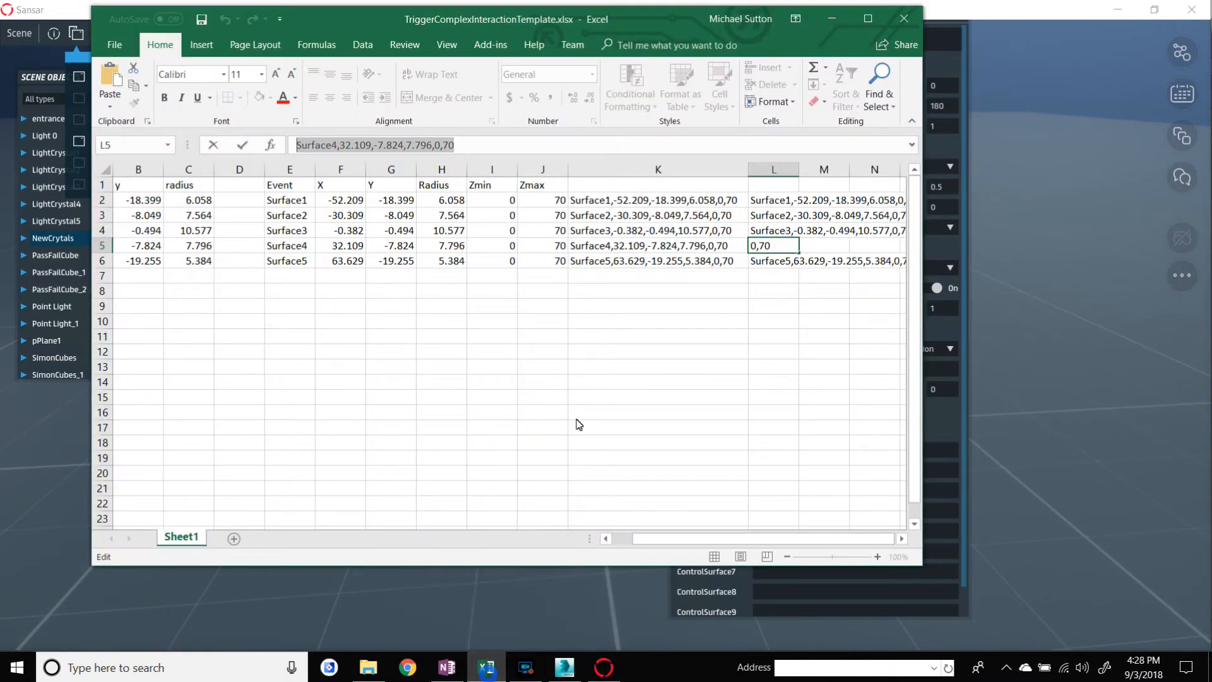
{"action": "left_click", "coordinate": [770, 264]}
{"action": "left_click_drag", "start_coordinate": [467, 146], "coordinate": [292, 144]}
{"action": "key", "text": "ctrl+c"}
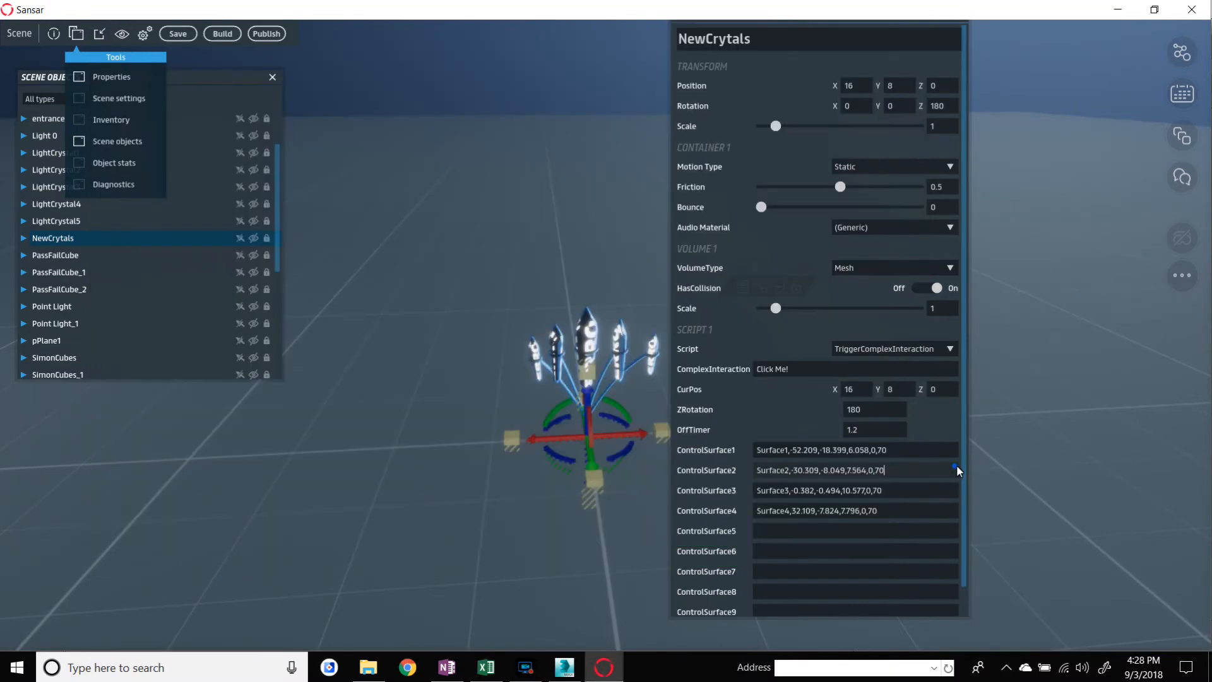
{"action": "left_click", "coordinate": [953, 465]}
{"action": "left_click", "coordinate": [813, 532]}
{"action": "key", "text": "ctrl+v"}
{"action": "scroll", "coordinate": [871, 528], "scroll_direction": "down", "scroll_amount": 1}
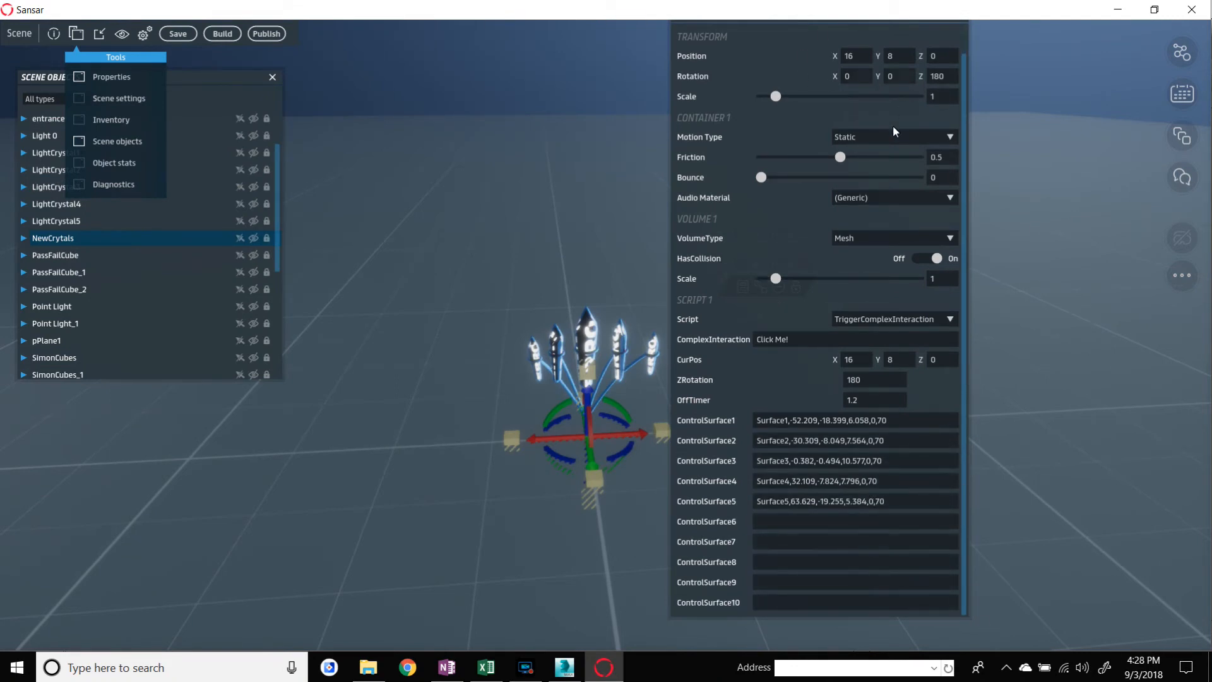
- Save and build the scene, choosing to keep editing instead of visiting it
{"action": "left_click", "coordinate": [180, 32]}
{"action": "left_click", "coordinate": [222, 33]}
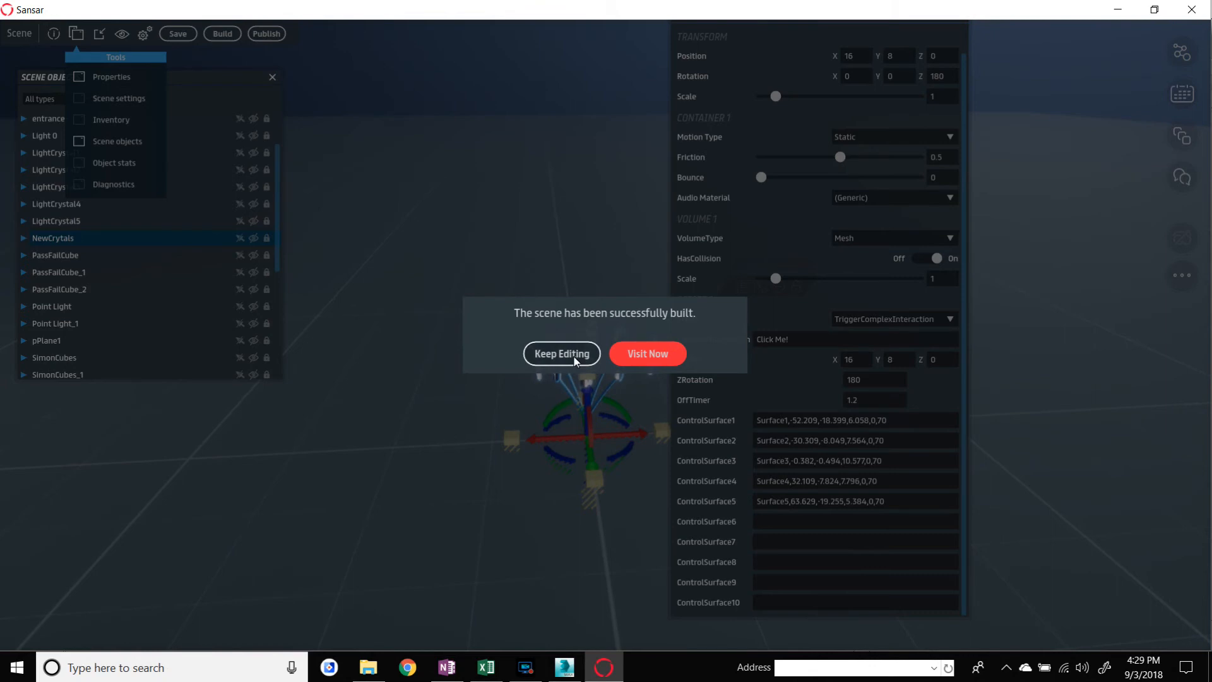
{"action": "left_click", "coordinate": [575, 356]}
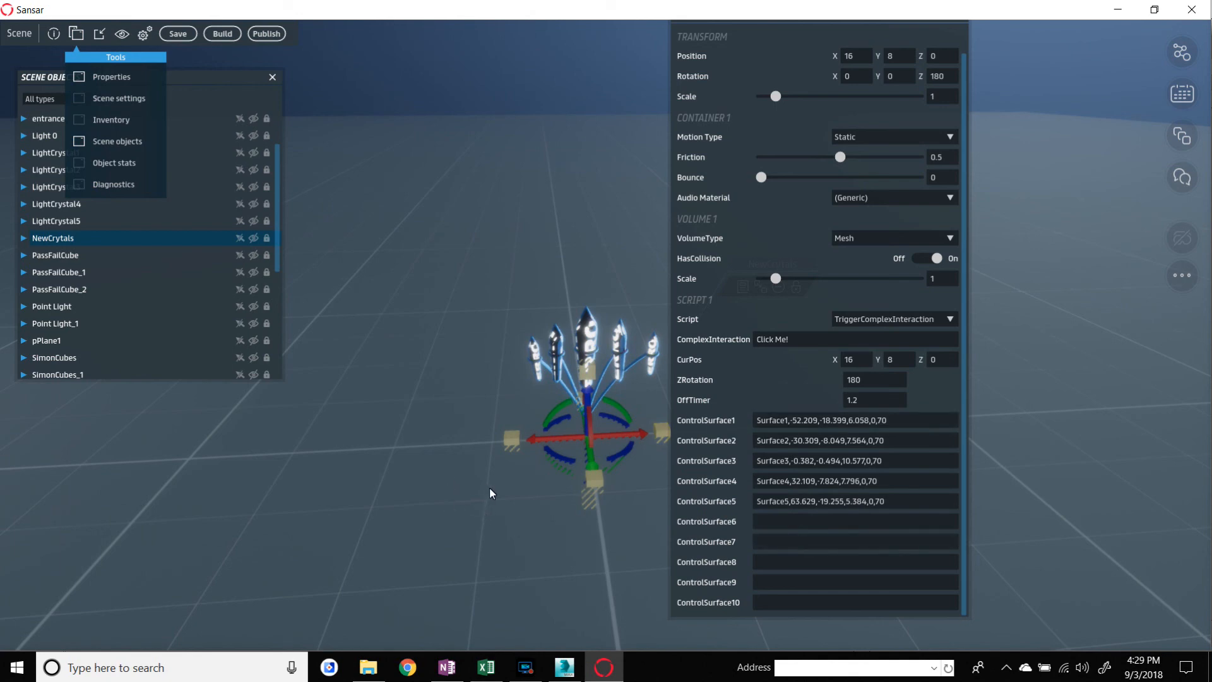
{"action": "right_click_drag", "start_coordinate": [438, 285], "coordinate": [497, 305]}
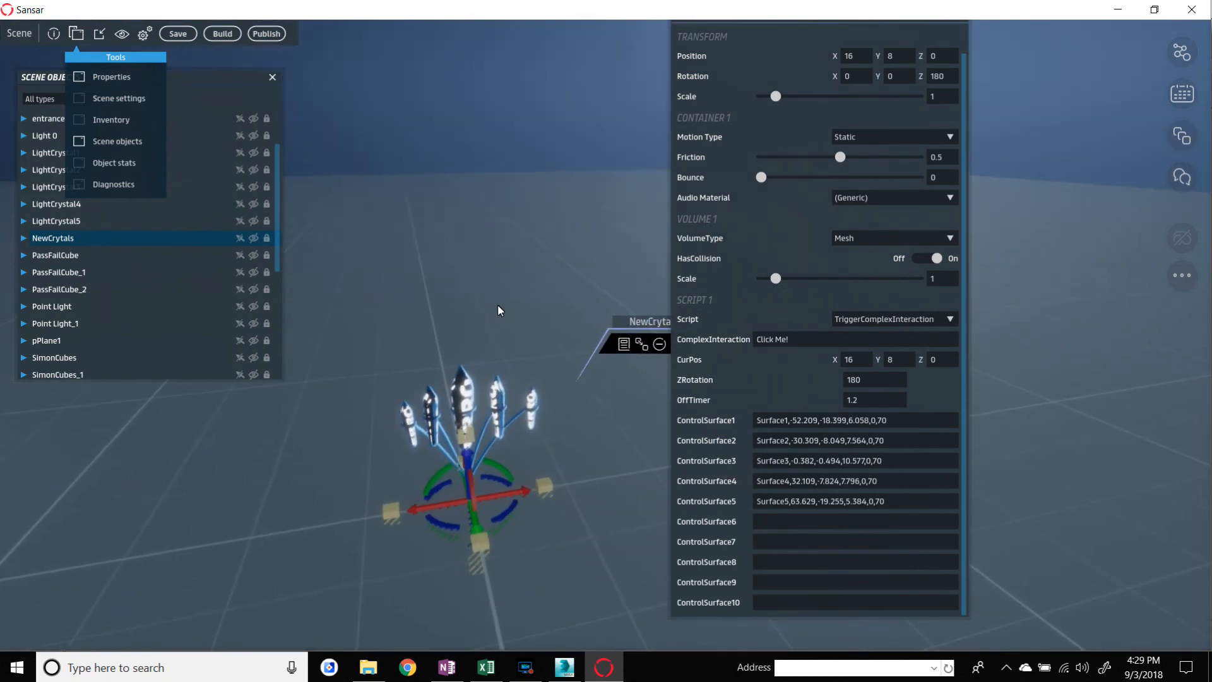